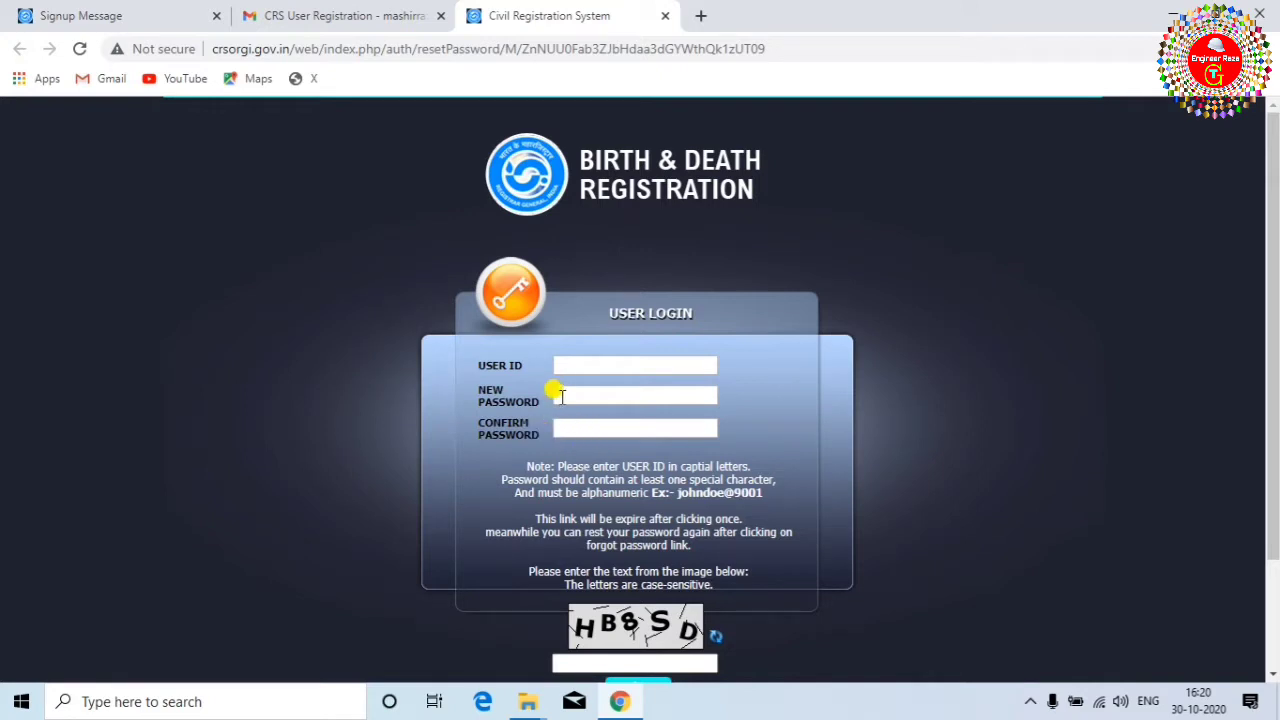
# Fill in the password reset form with the user ID, new password, confirmation and captcha text, and submit it
pyautogui.scroll(-1, 585, 425)
pyautogui.scroll(-1, 585, 425)
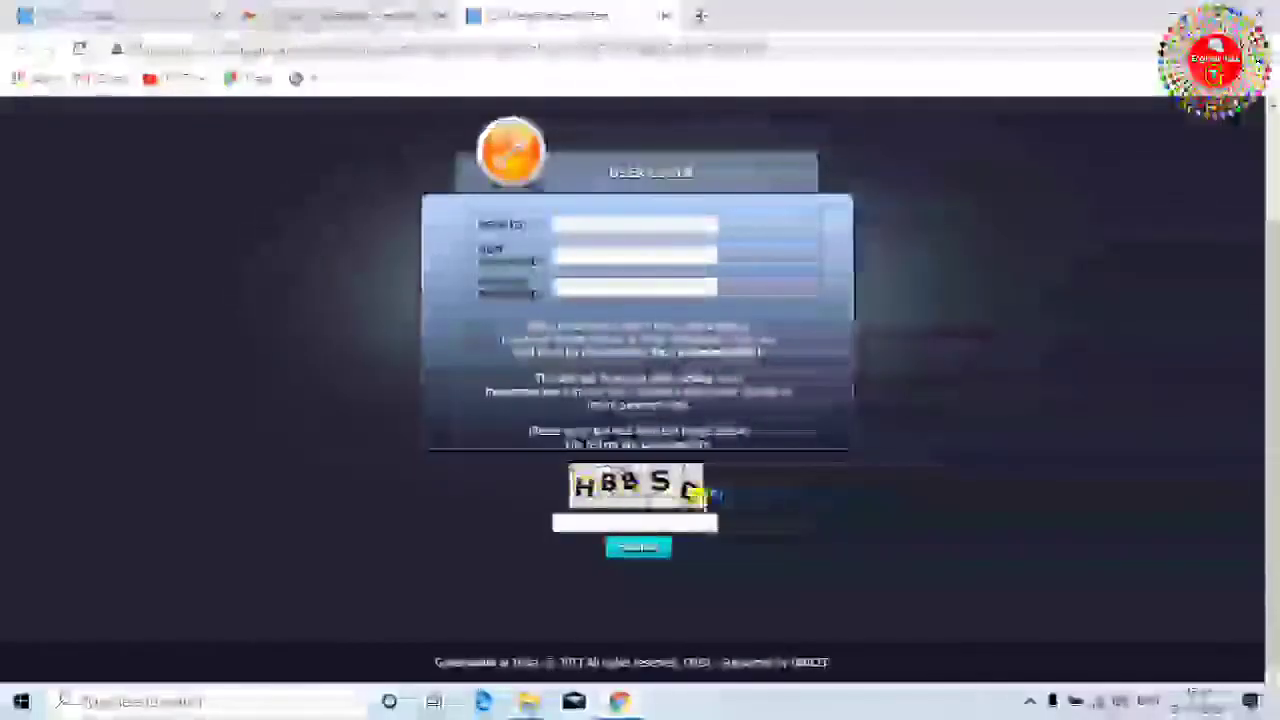
pyautogui.click(600, 520)
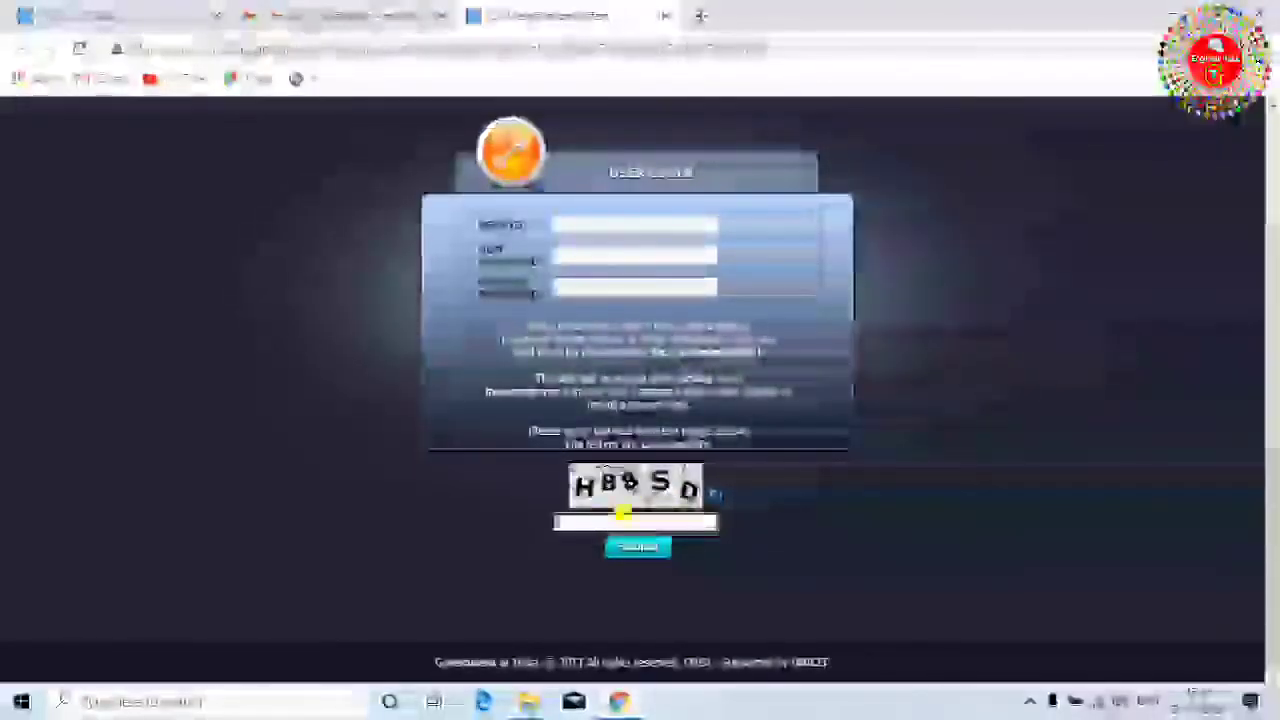
pyautogui.click(638, 550)
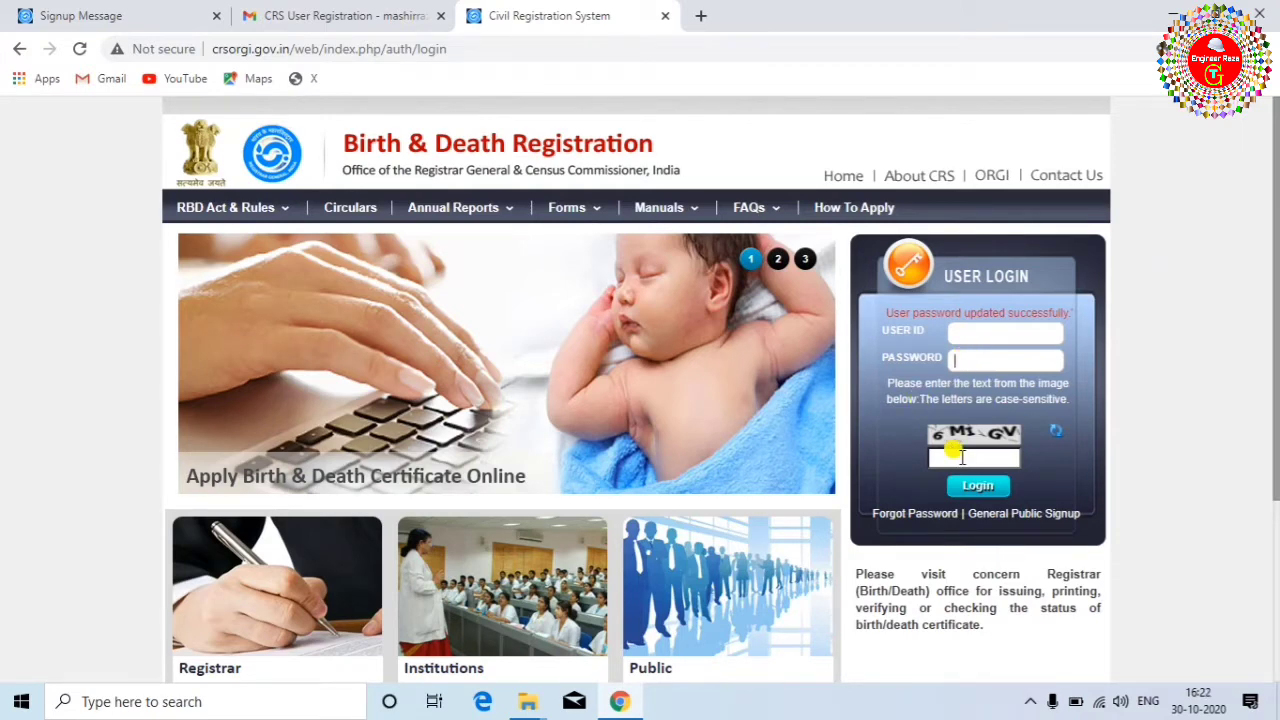
# Log in with the user ID, password and captcha text, and open the Add Birth Registration form
pyautogui.click(975, 490)
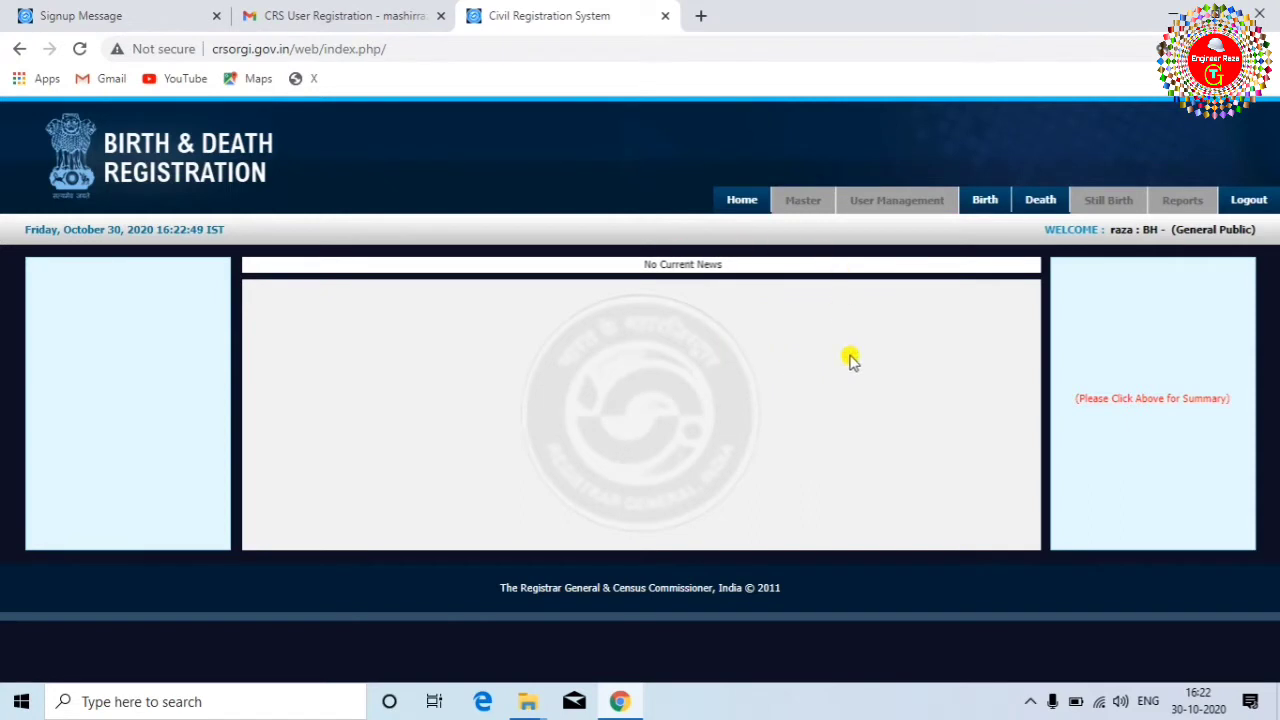
pyautogui.moveTo(983, 206)
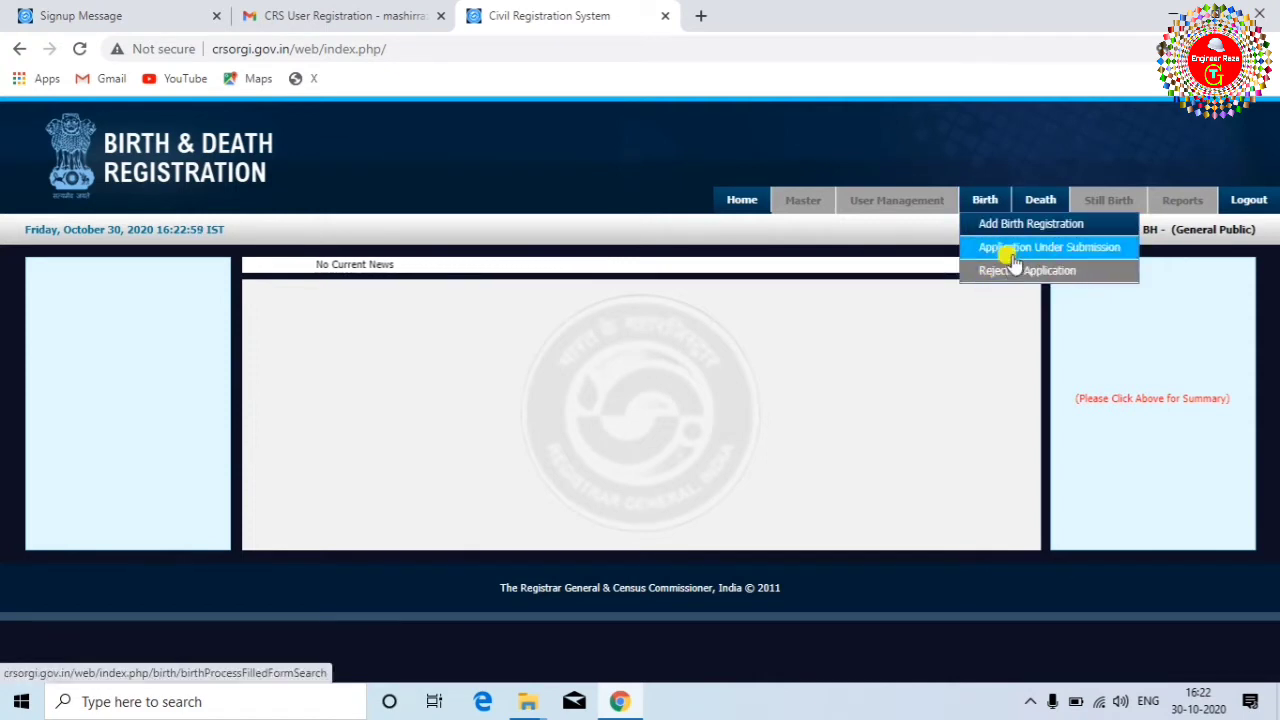
pyautogui.moveTo(1043, 203)
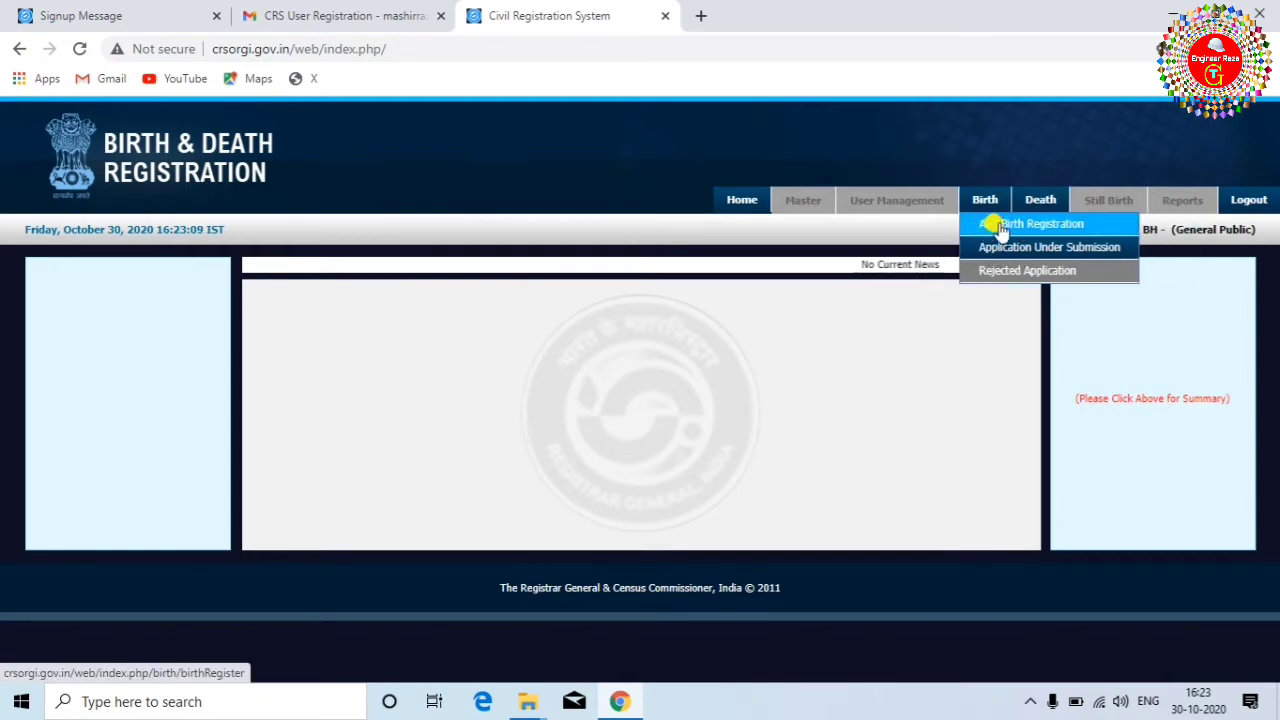
pyautogui.click(1022, 224)
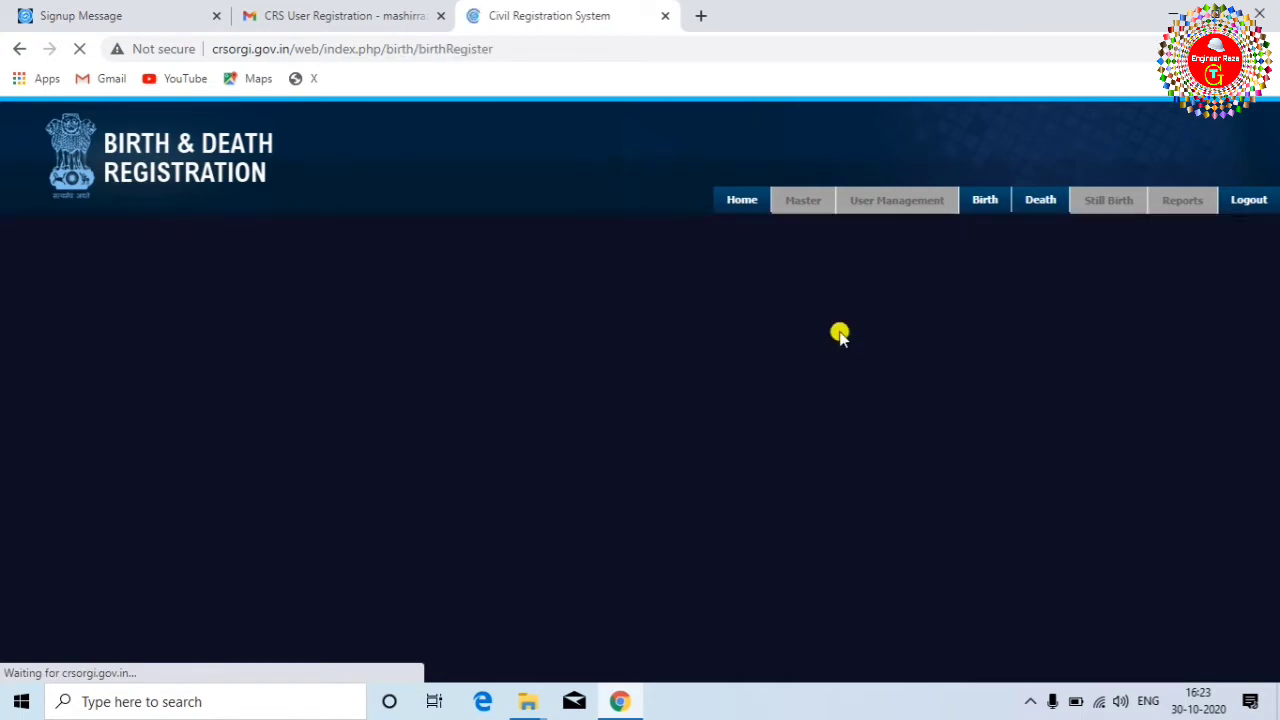
# Set the birth registration form's primary language to English and its secondary language to Hindi
pyautogui.scroll(-3, 540, 395)
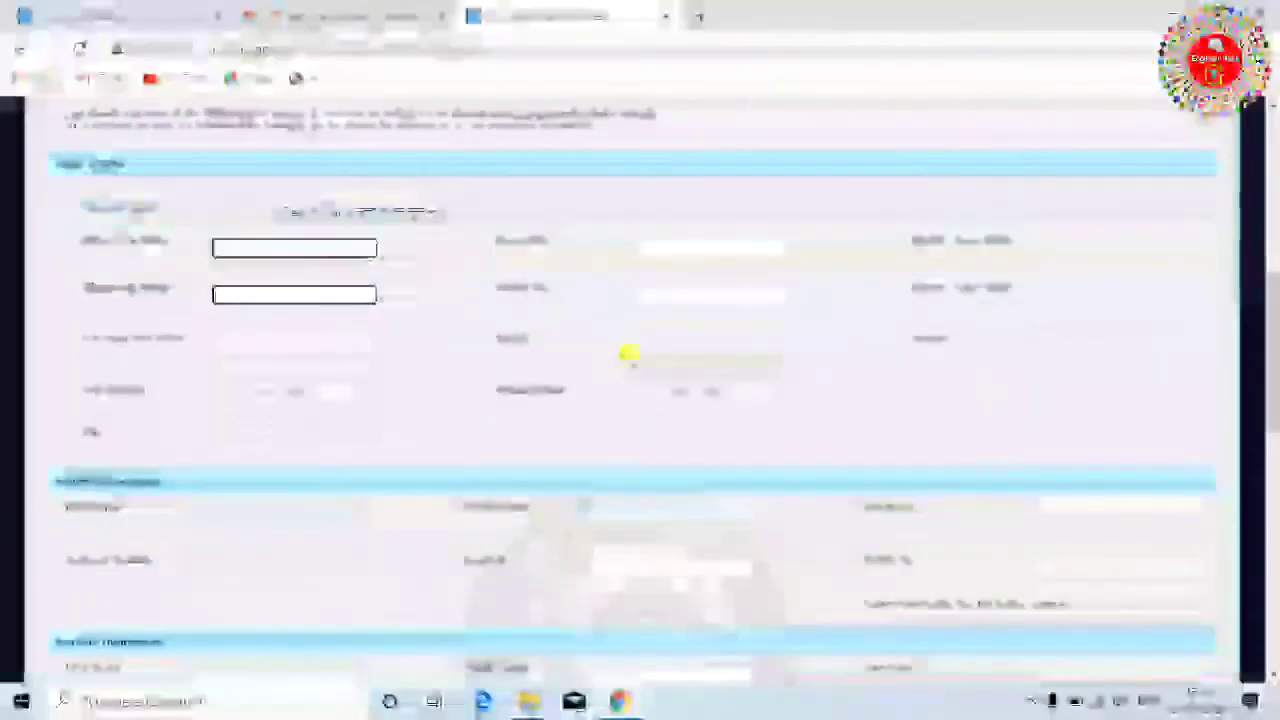
pyautogui.scroll(10, 628, 353)
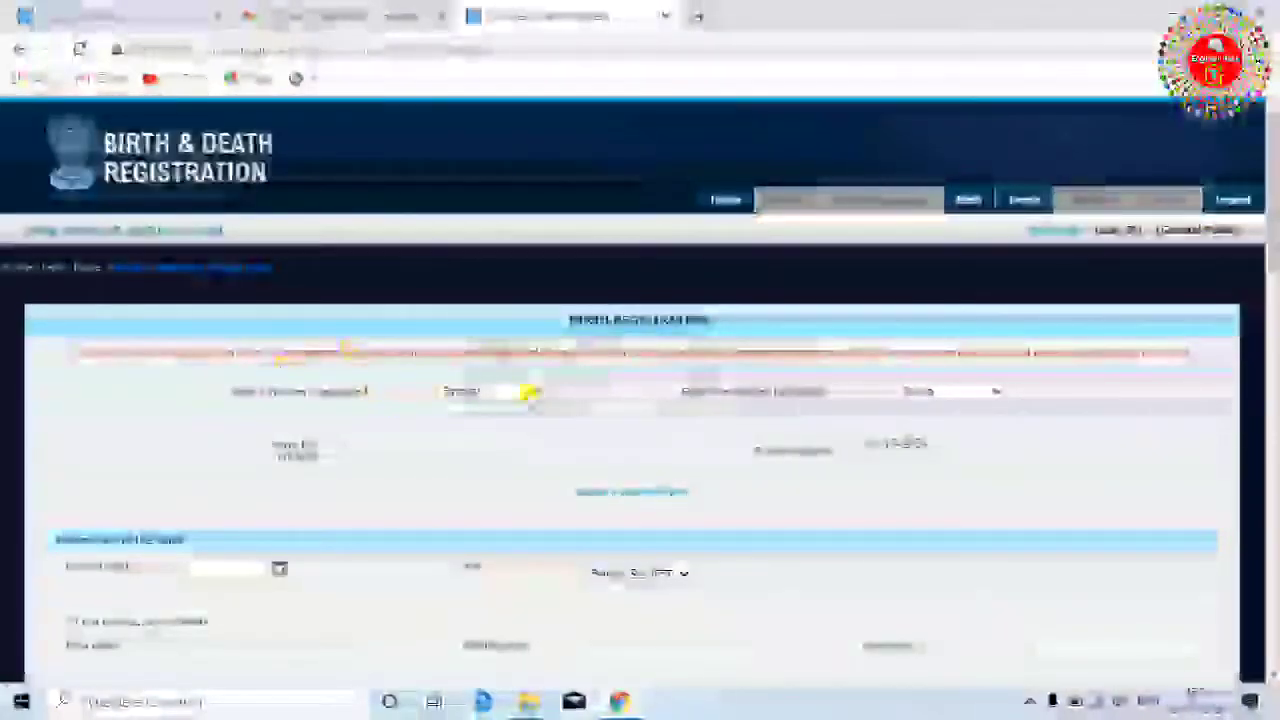
pyautogui.click(528, 391)
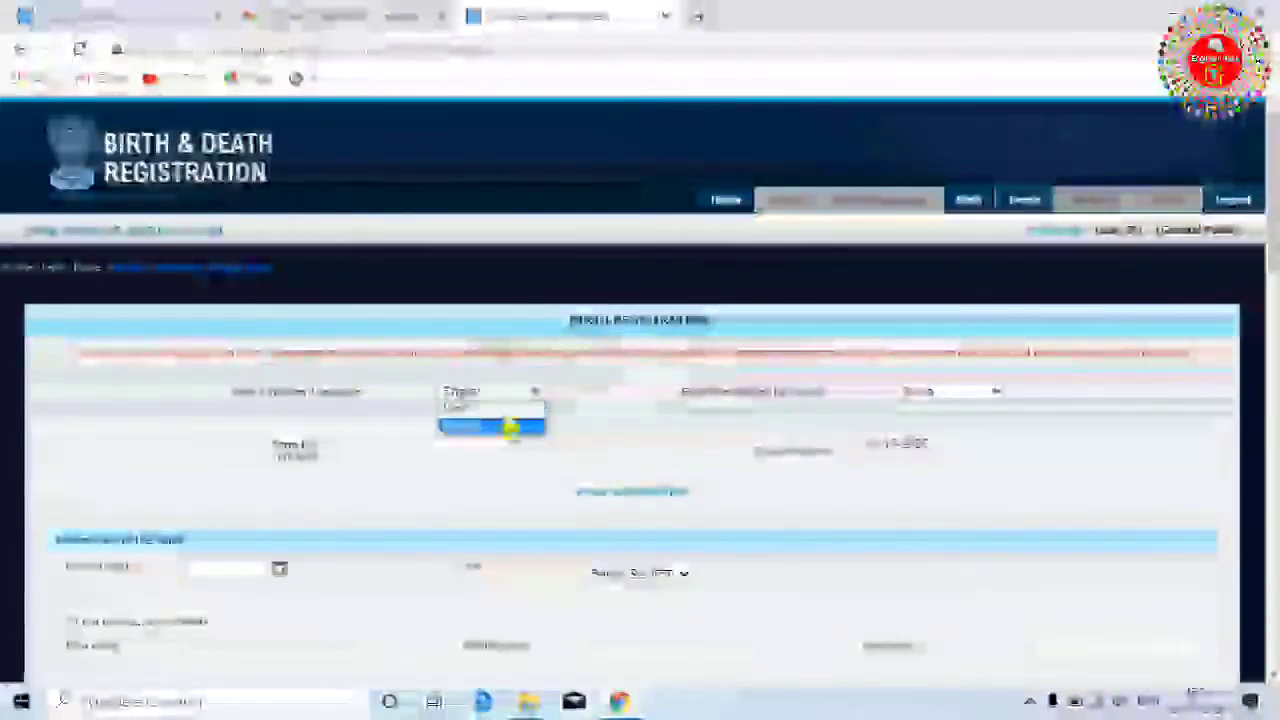
pyautogui.click(506, 424)
pyautogui.click(987, 390)
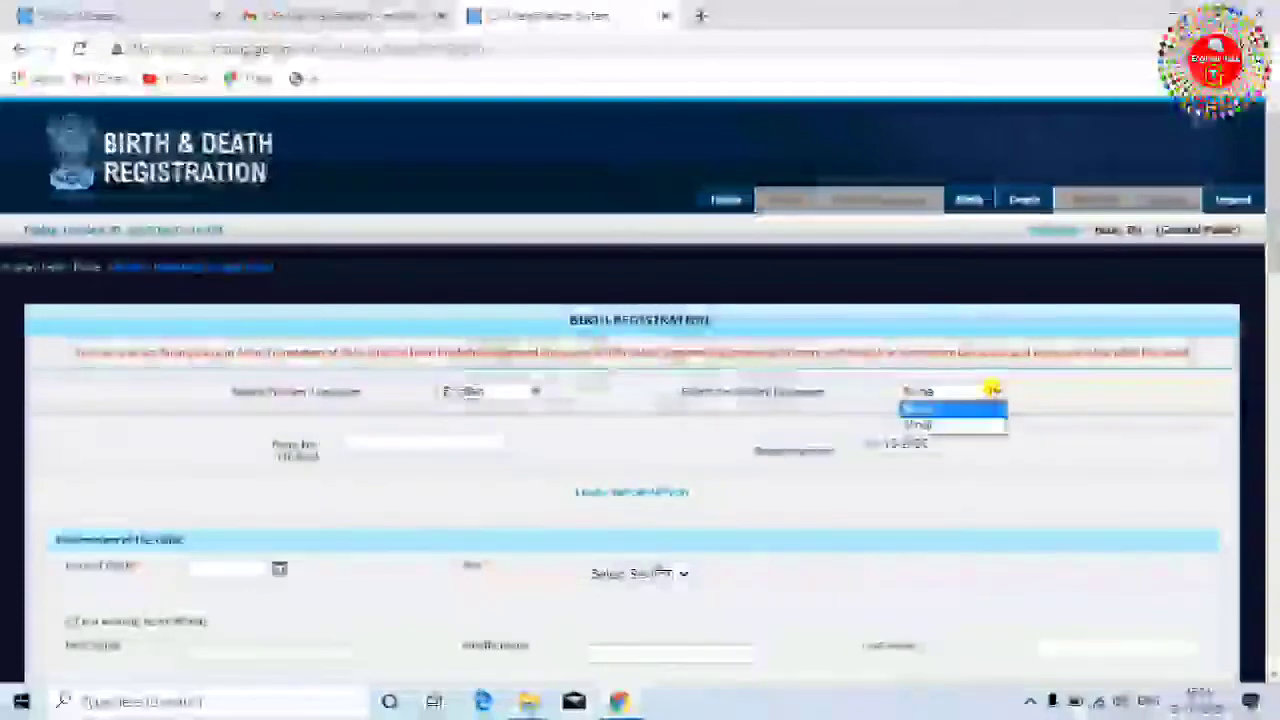
pyautogui.click(915, 421)
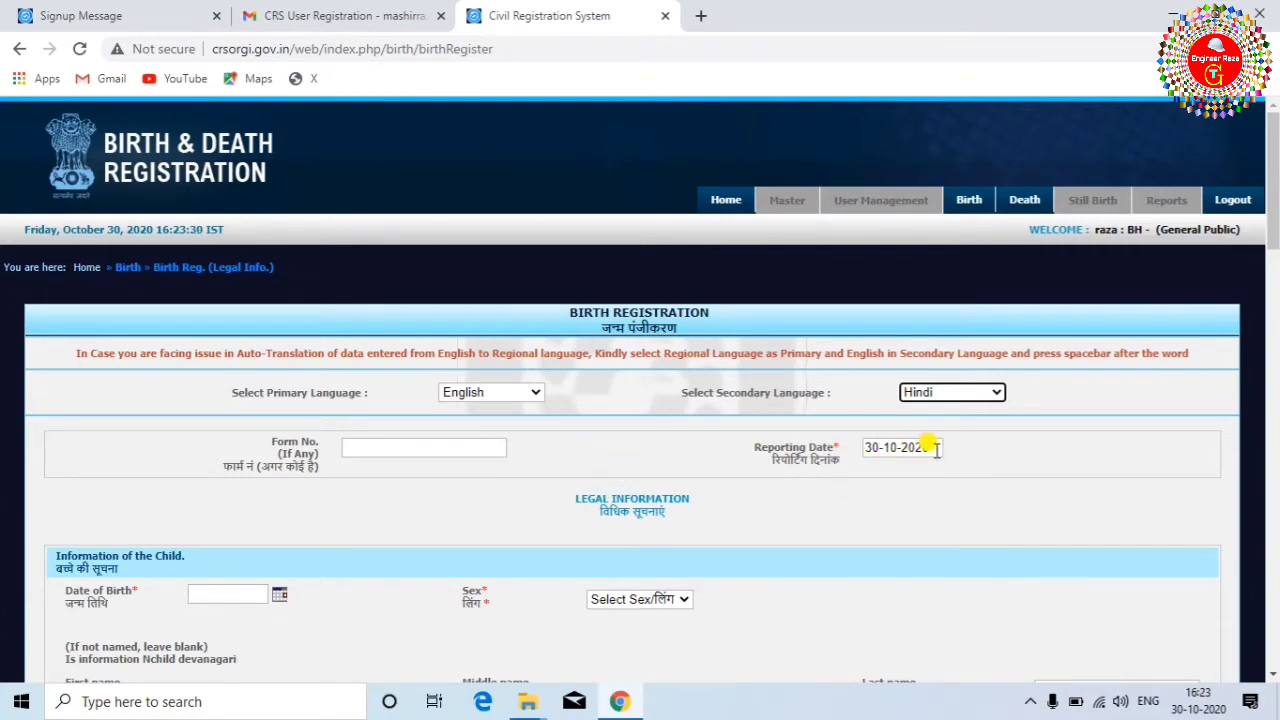
# Enter the child's date of birth and set the child's sex to Male
pyautogui.scroll(-1, 338, 517)
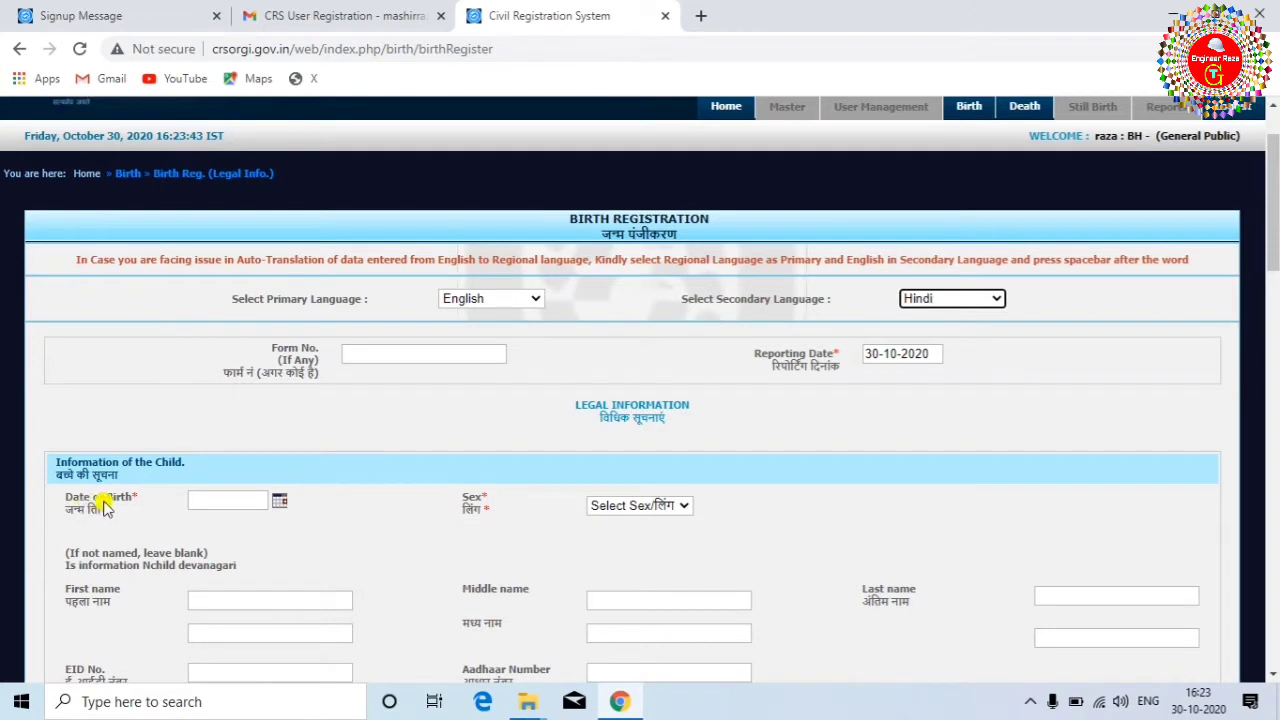
pyautogui.click(278, 501)
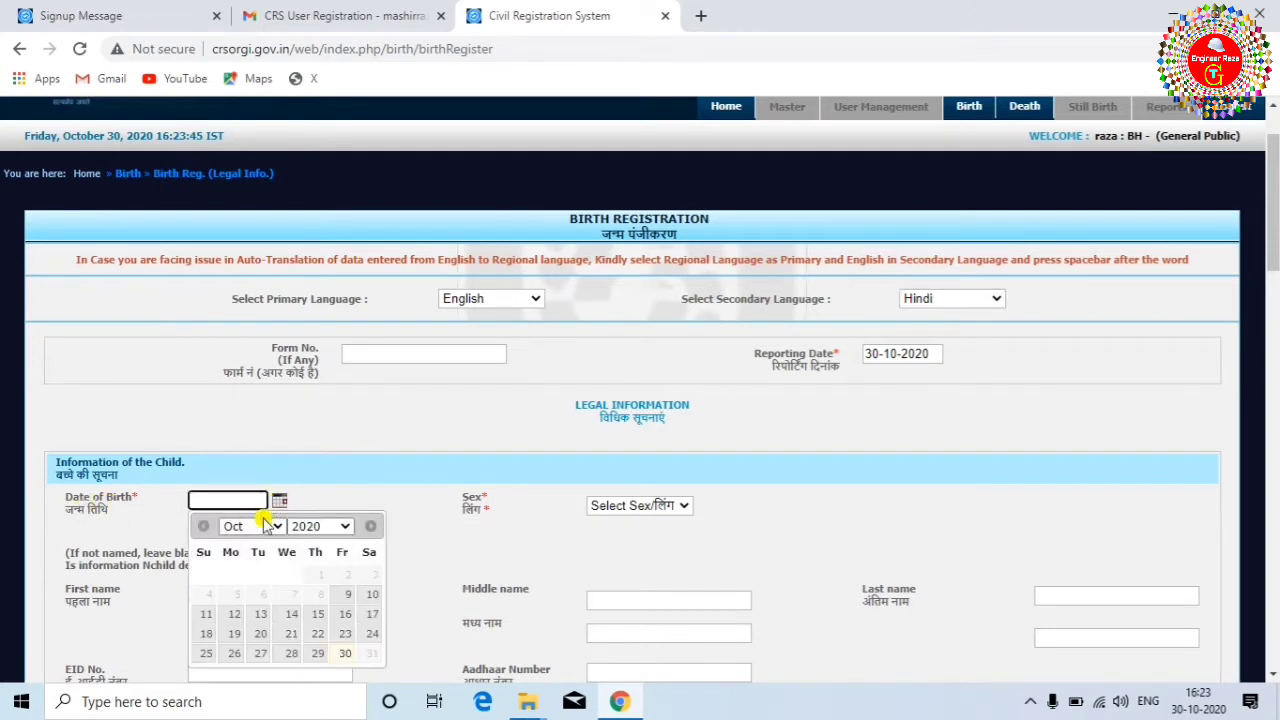
pyautogui.click(314, 613)
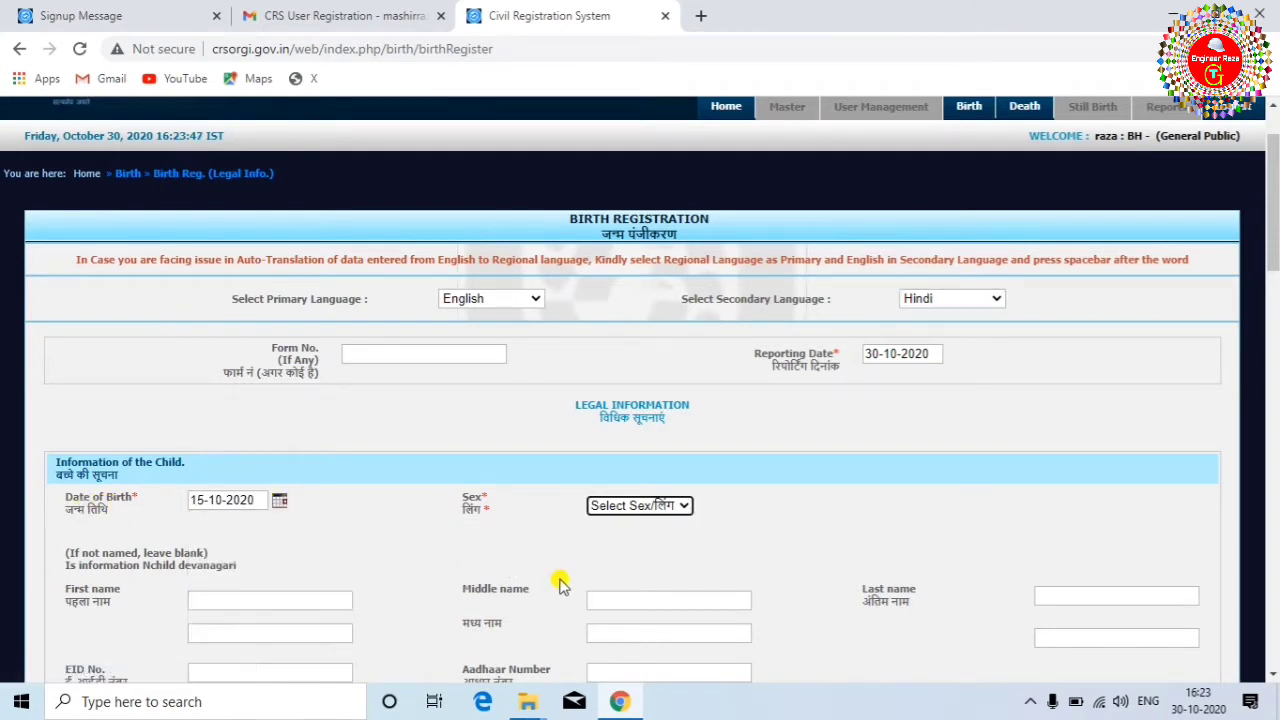
pyautogui.click(680, 506)
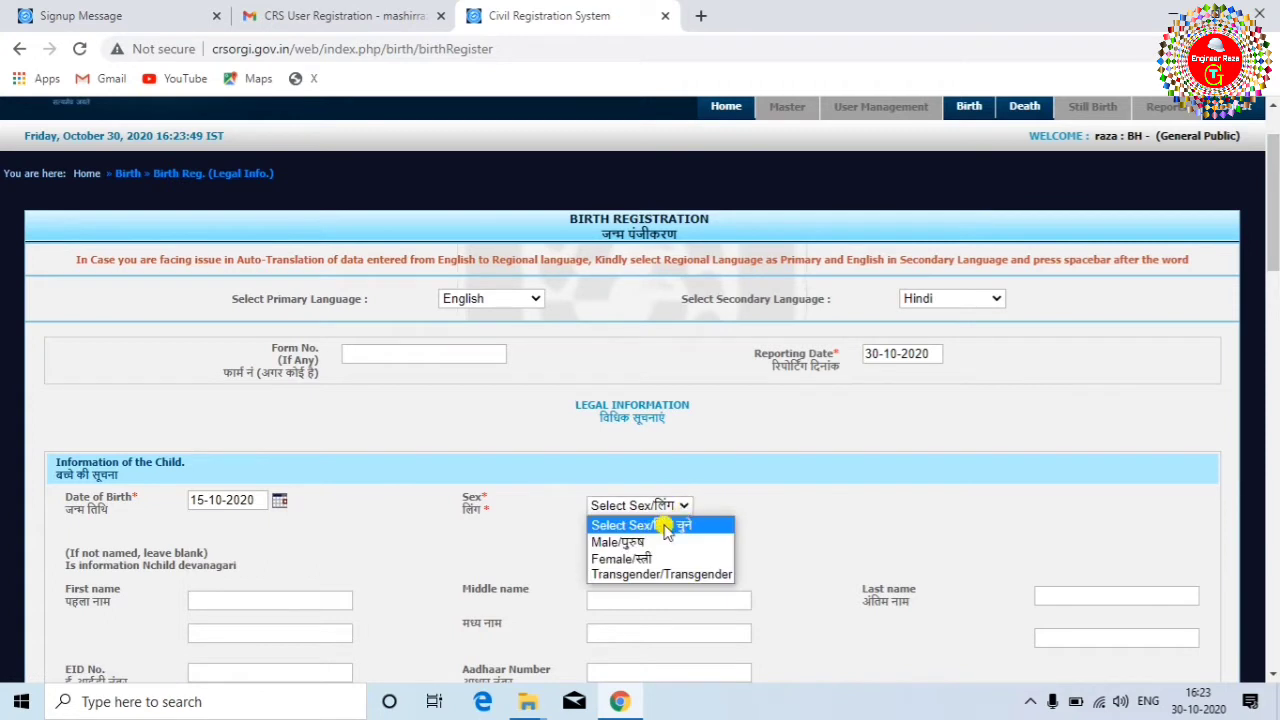
pyautogui.click(617, 542)
# Choose House as the child's place of birth
pyautogui.scroll(-2, 566, 491)
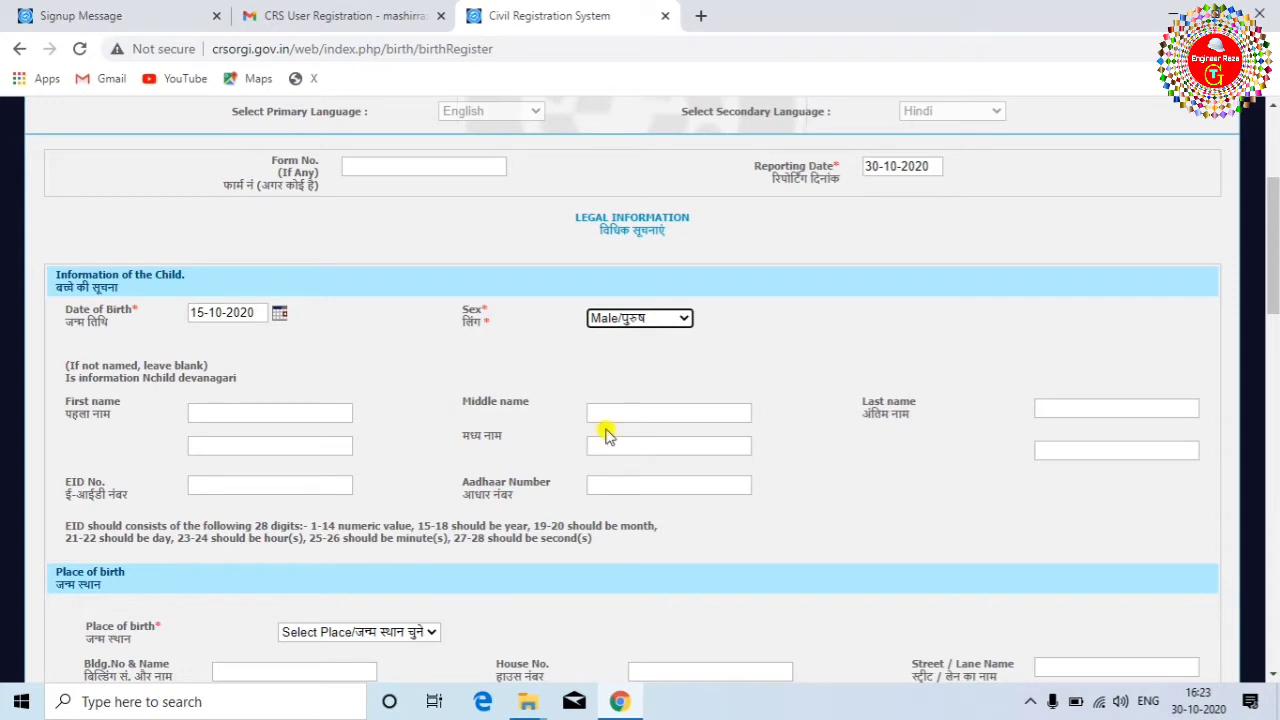
pyautogui.scroll(1, 838, 442)
pyautogui.scroll(-1, 805, 455)
pyautogui.scroll(-2, 910, 450)
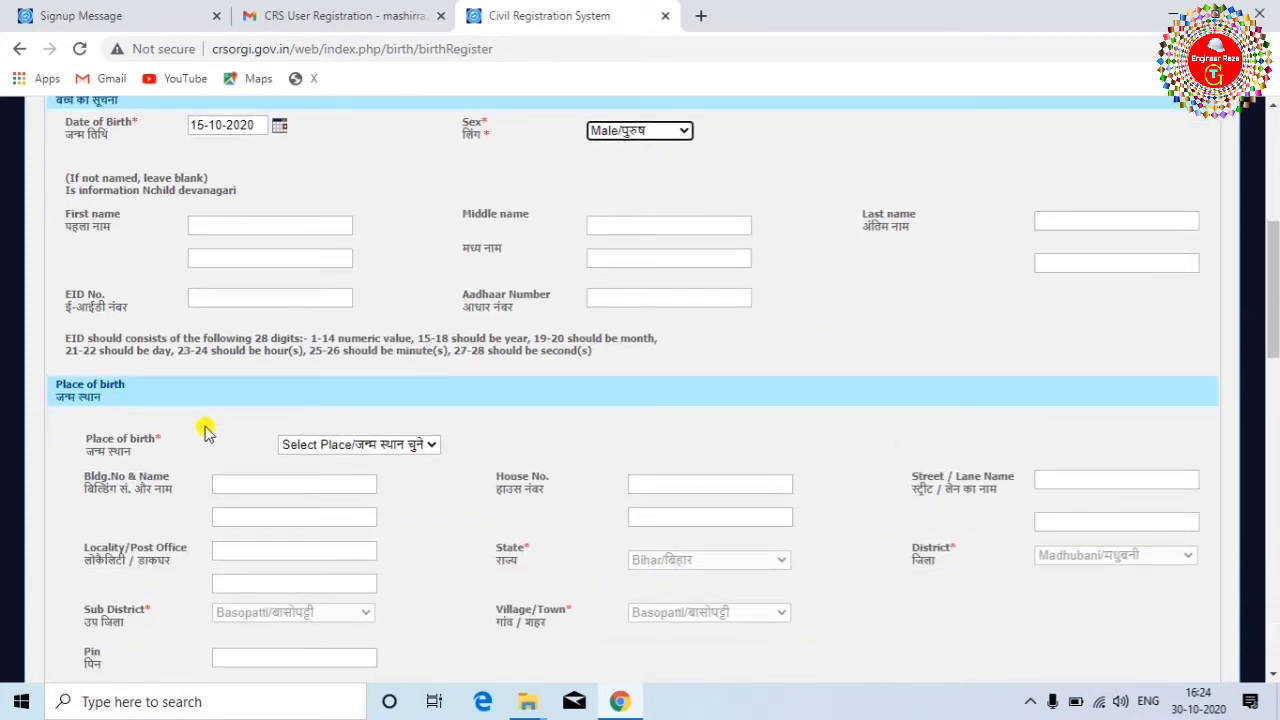
pyautogui.click(432, 449)
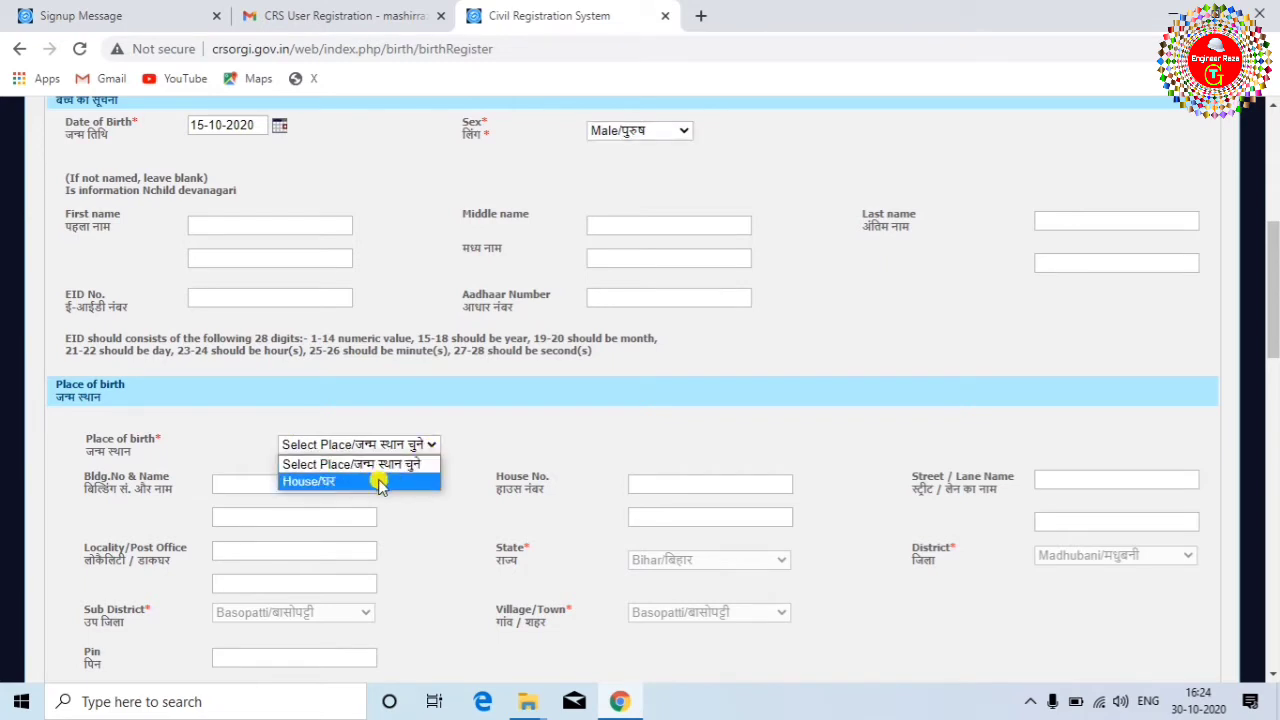
pyautogui.click(386, 481)
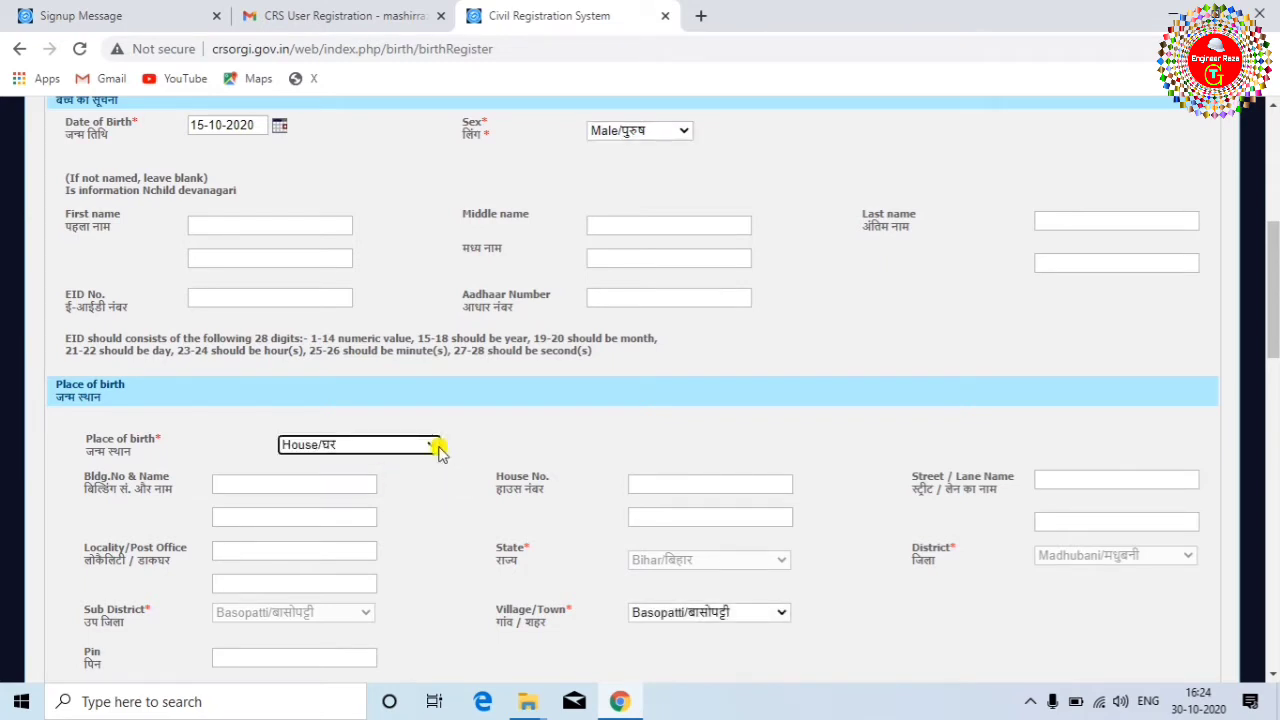
# Fill in the place-of-birth address with the building, house number, street, locality and postal code
pyautogui.scroll(-1, 430, 476)
pyautogui.click(262, 390)
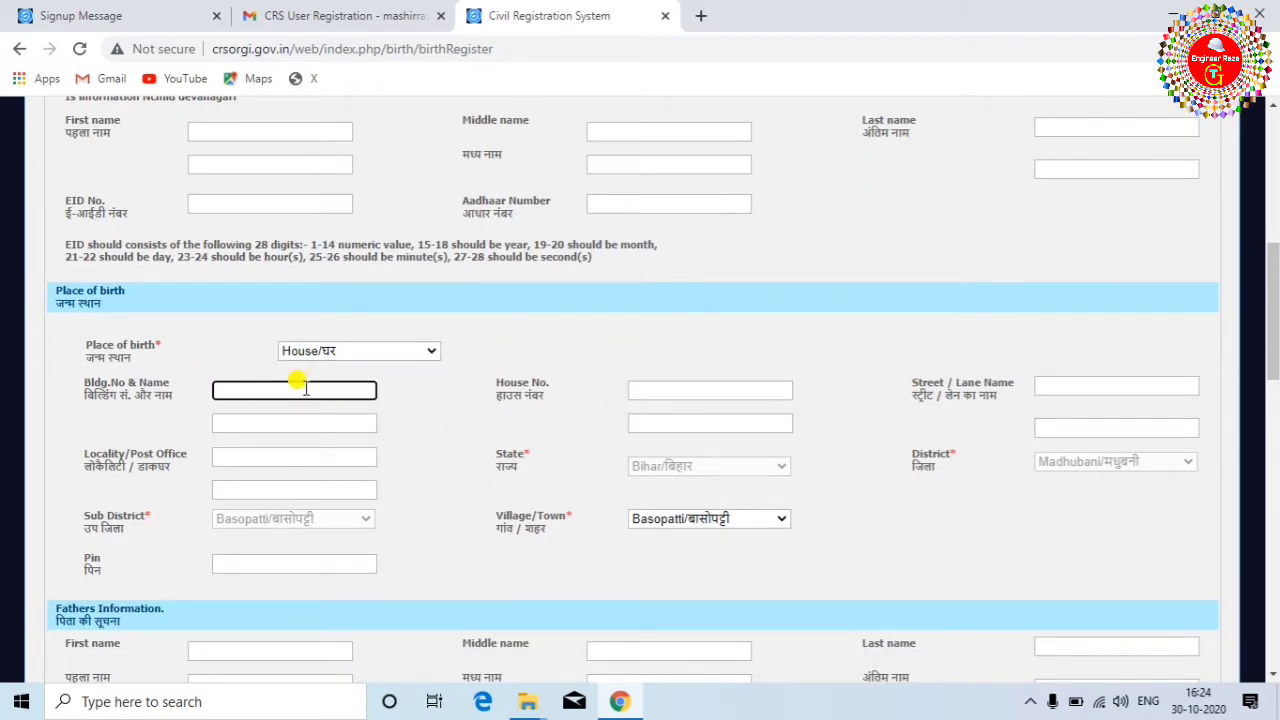
pyautogui.click(684, 391)
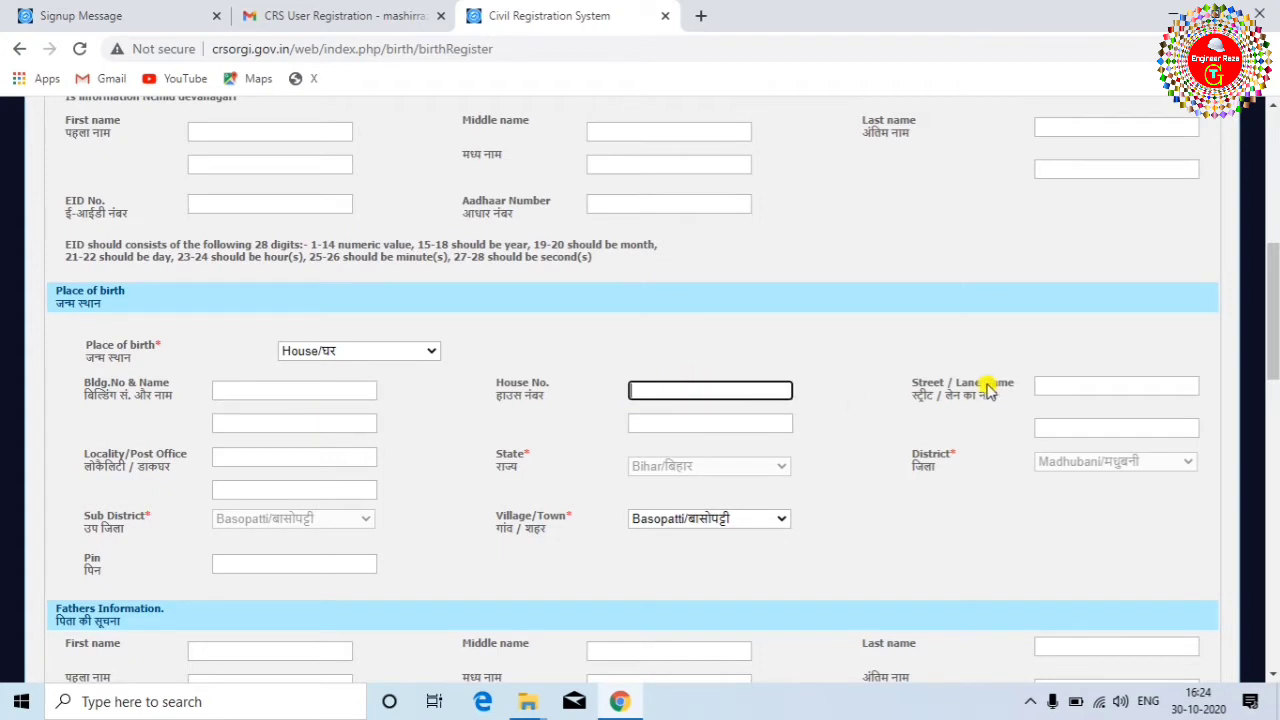
pyautogui.click(1065, 390)
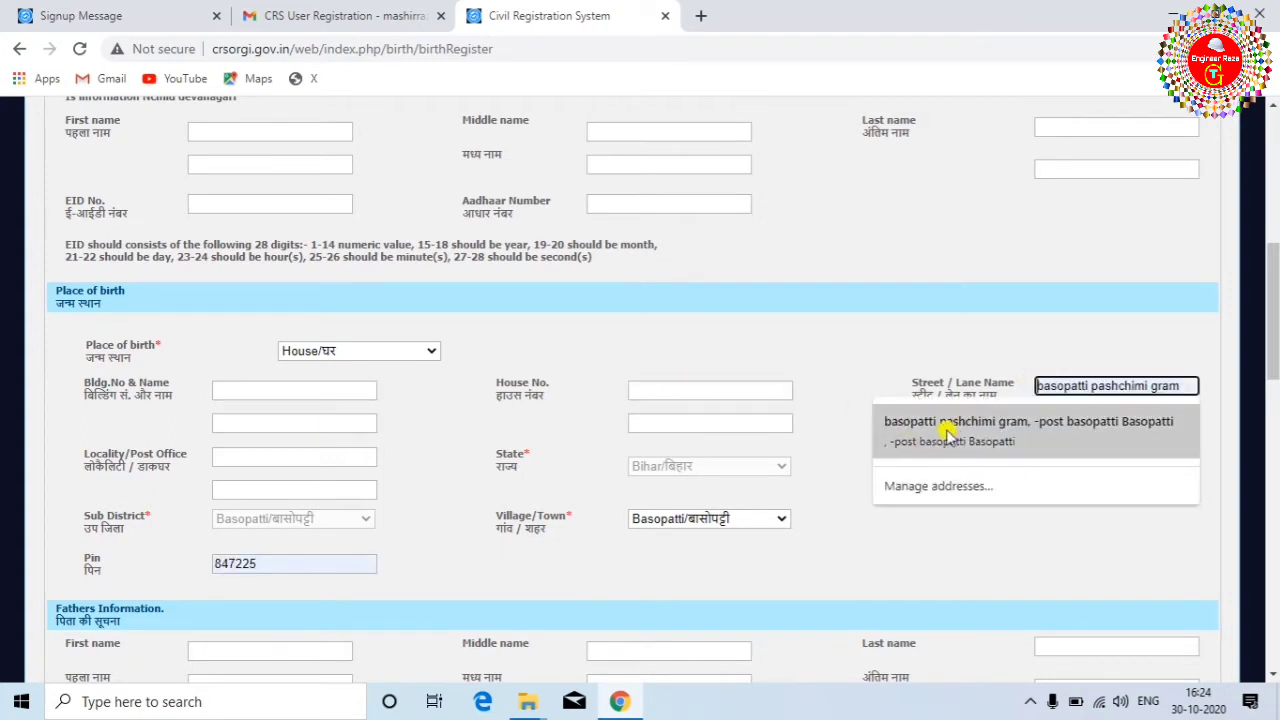
pyautogui.click(846, 390)
pyautogui.click(228, 460)
pyautogui.click(706, 466)
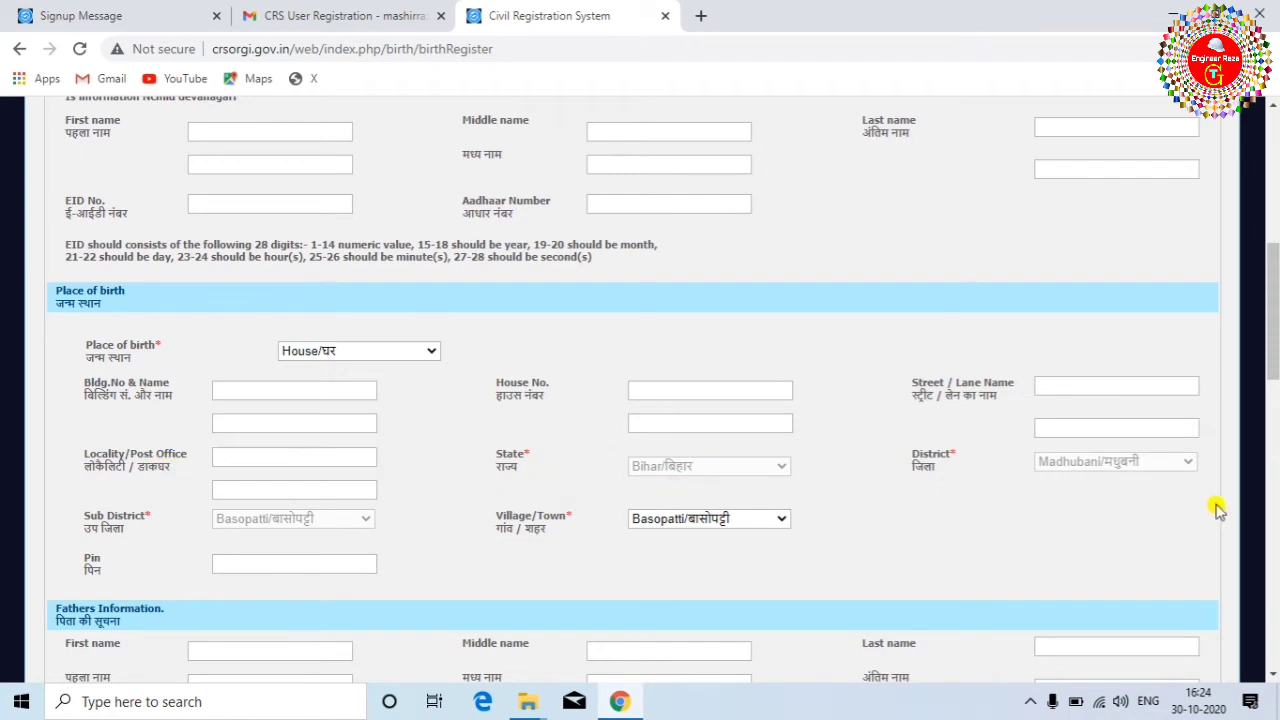
# Enter the father's first name in English in the father's information
pyautogui.scroll(-1, 500, 520)
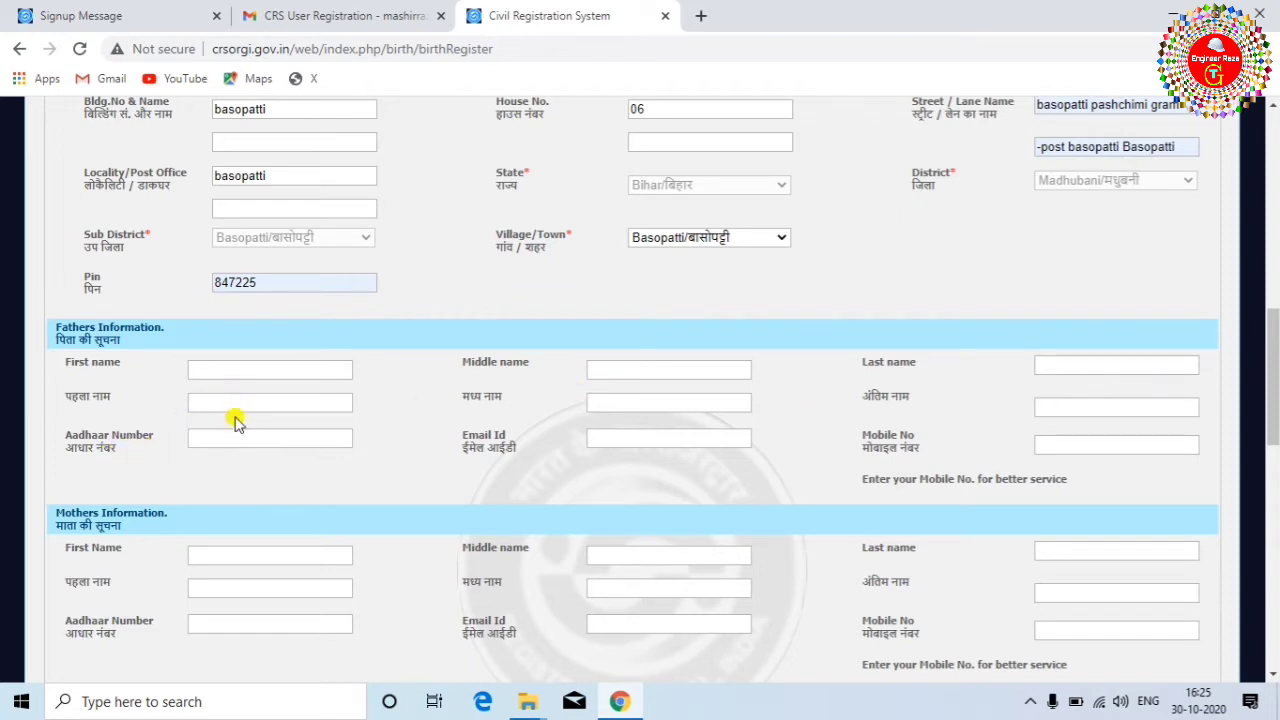
pyautogui.click(238, 371)
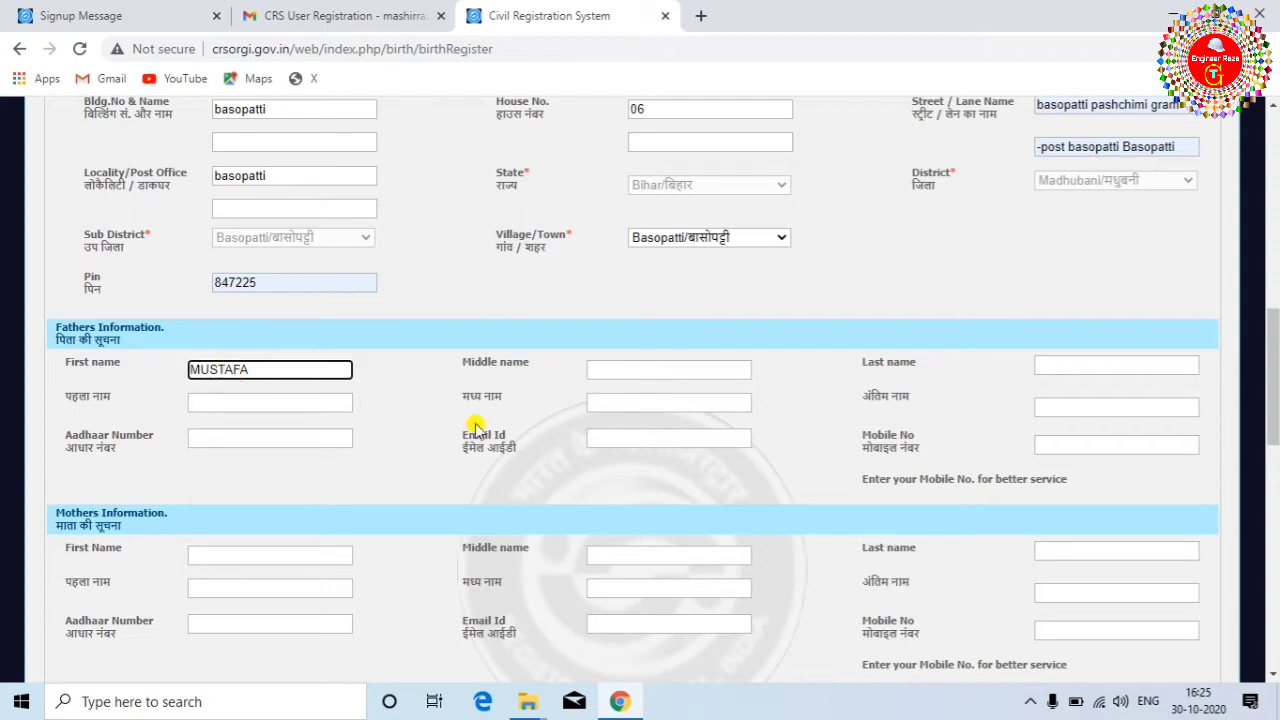
pyautogui.click(414, 412)
pyautogui.click(312, 369)
pyautogui.press('Home')
pyautogui.write('MD')
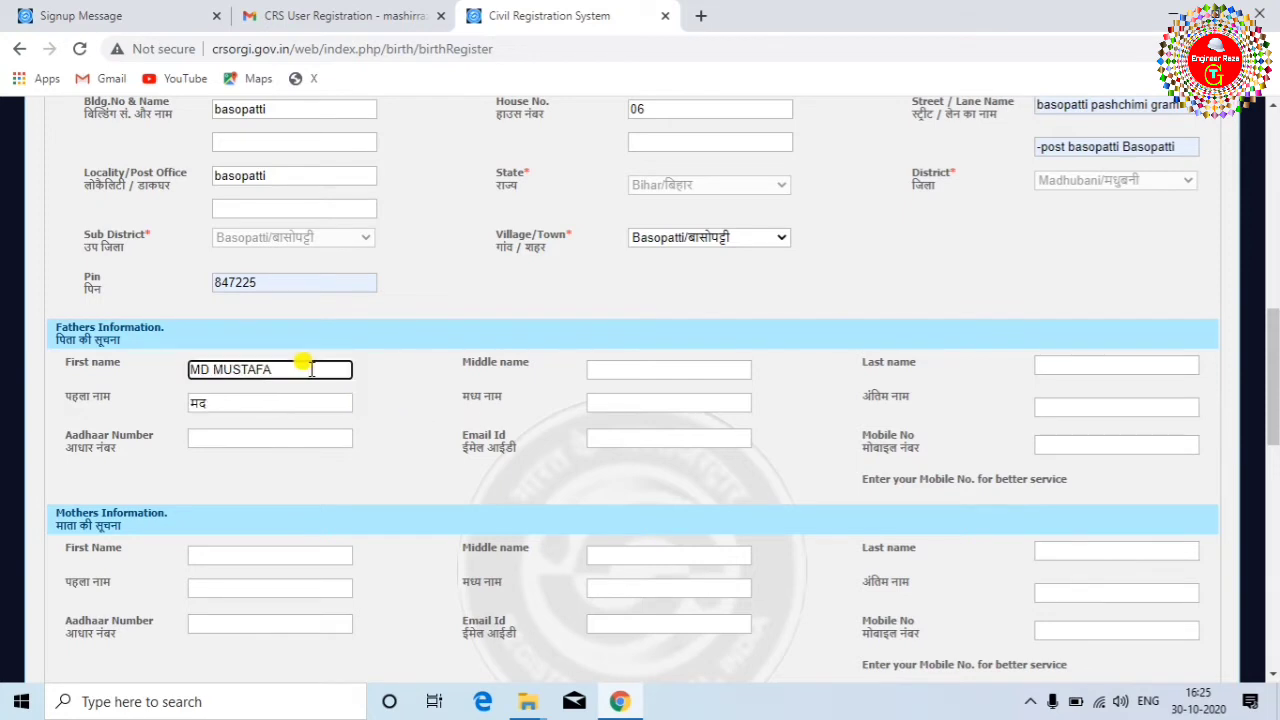
# Enter the father's first name in the Hindi first-name field
pyautogui.click(1031, 702)
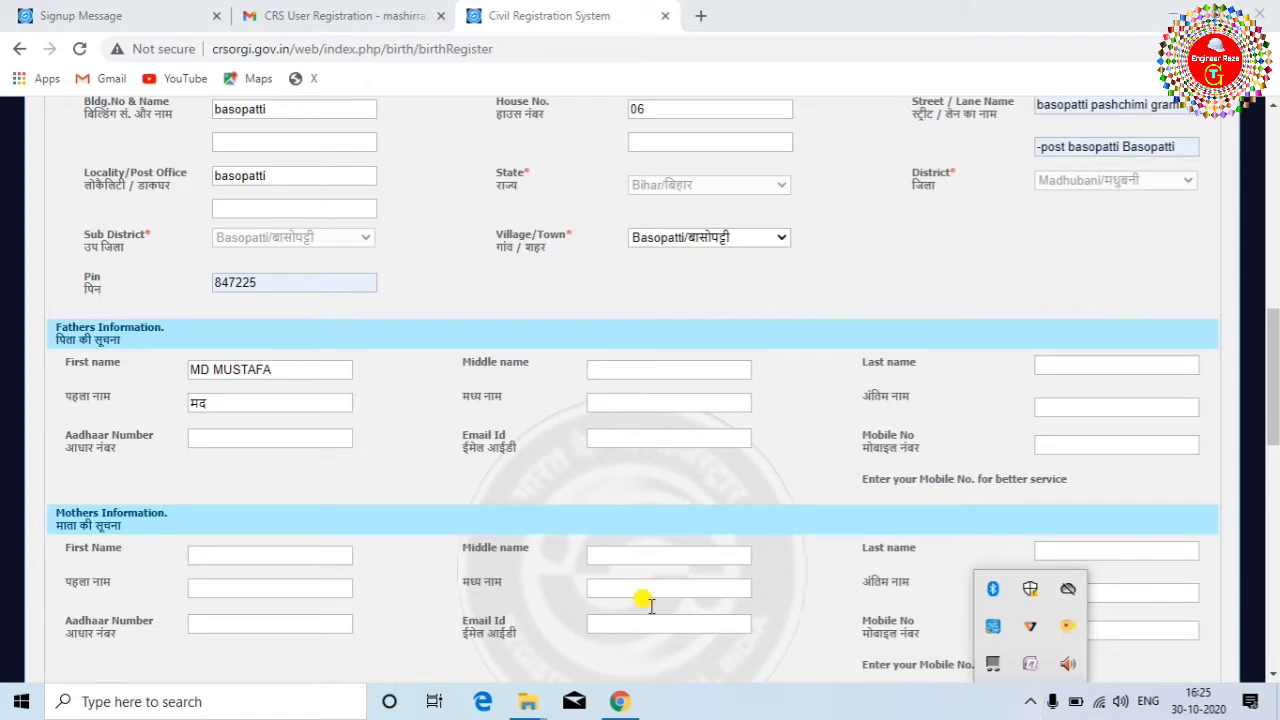
pyautogui.click(300, 402)
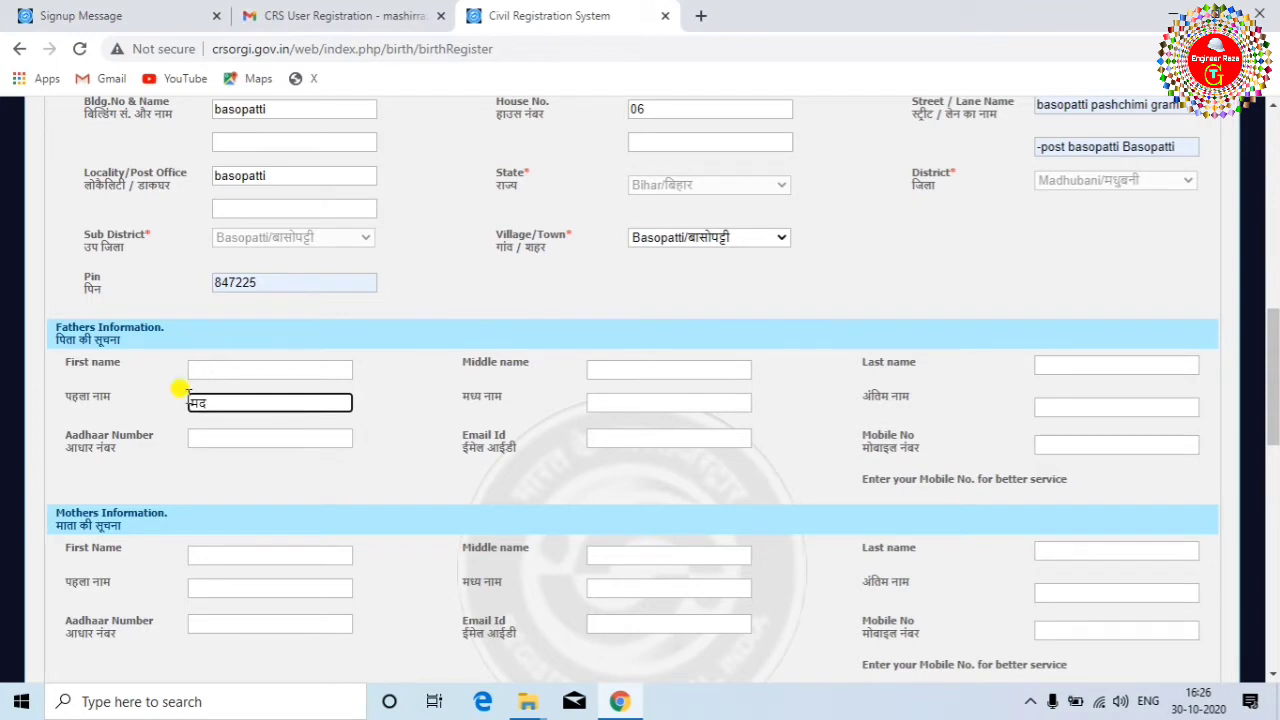
pyautogui.write('मद')
# Mark the parents' address at the time of the child's birth as In India and fill in its address fields
pyautogui.scroll(-2, 330, 385)
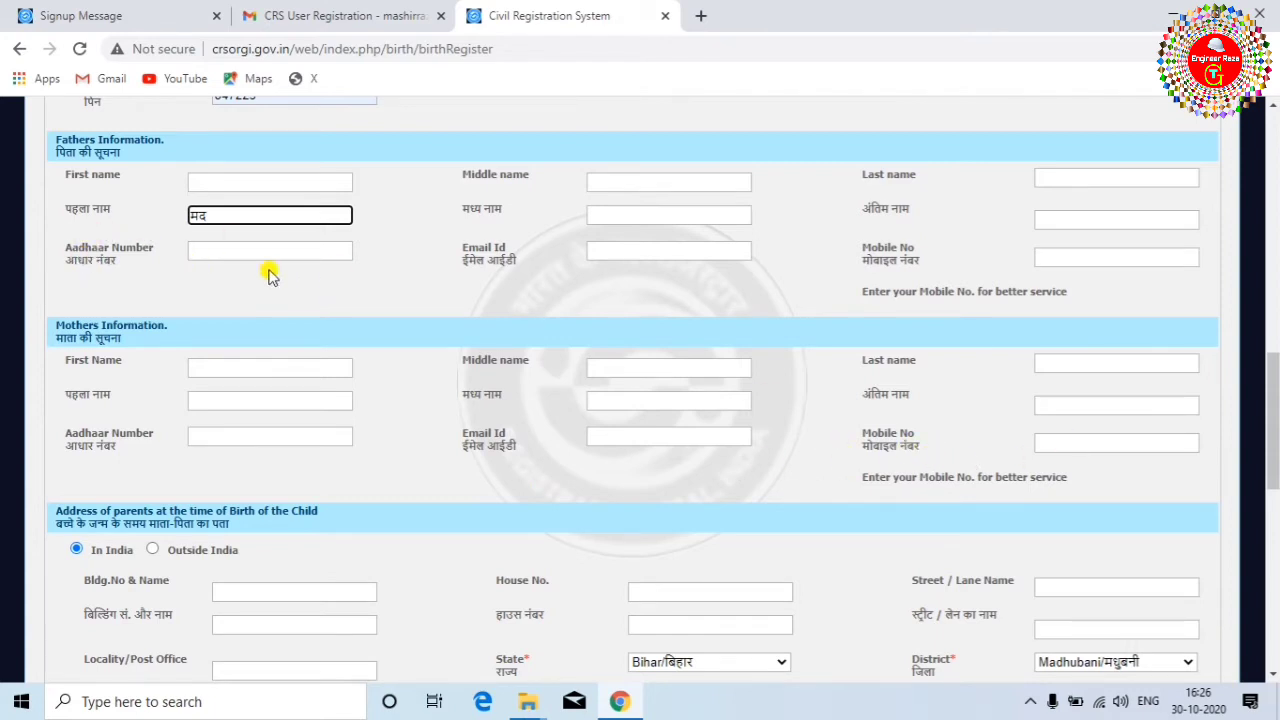
pyautogui.scroll(-1, 520, 400)
pyautogui.scroll(-1, 246, 437)
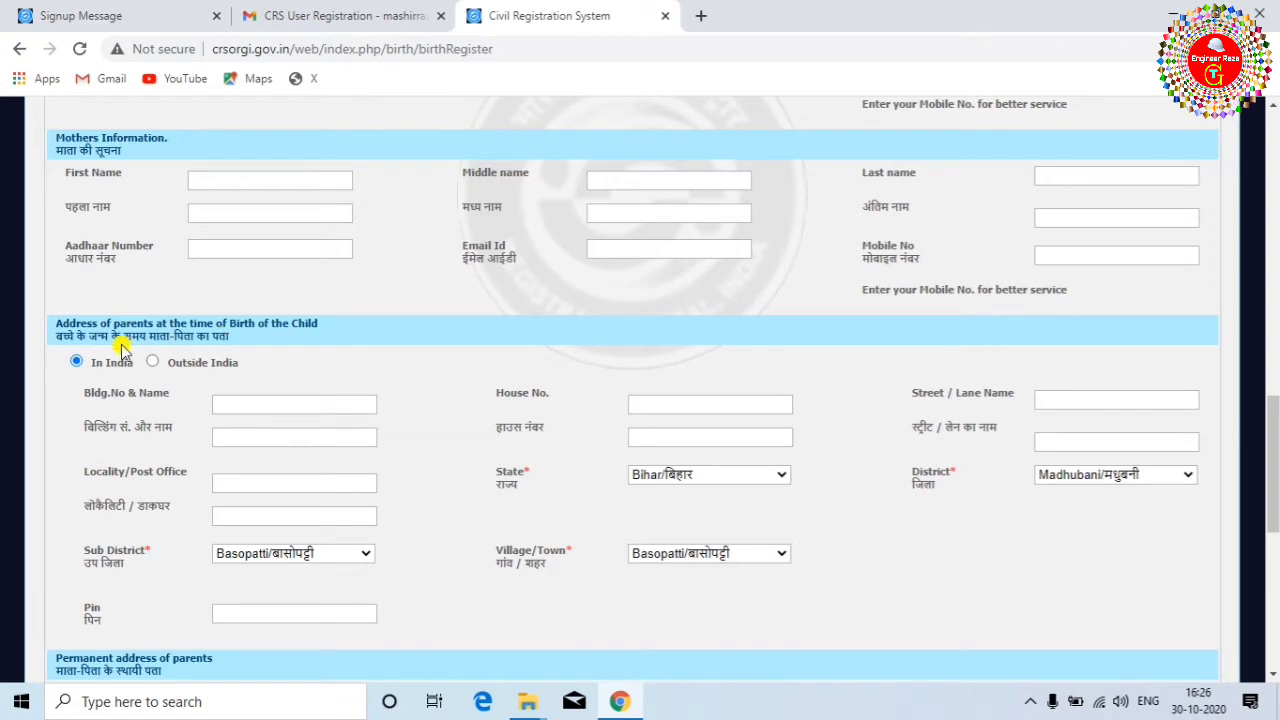
pyautogui.click(77, 362)
pyautogui.scroll(-1, 320, 548)
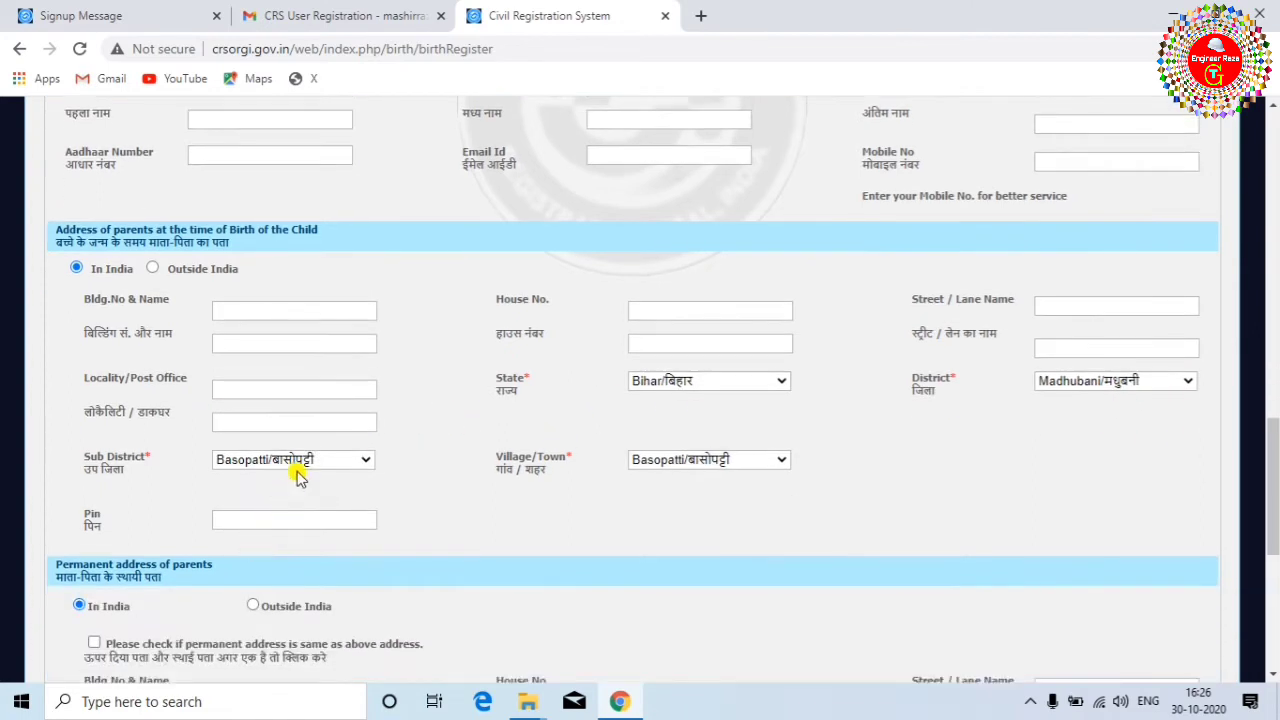
pyautogui.click(151, 269)
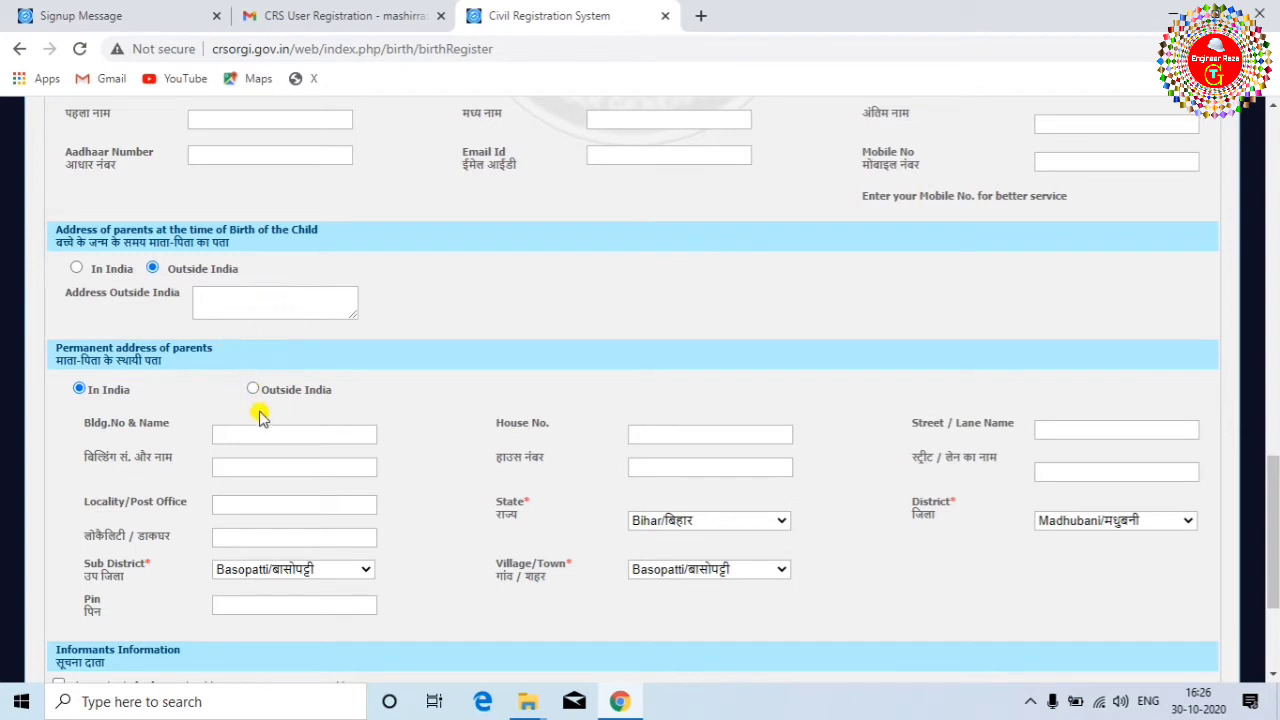
pyautogui.click(77, 270)
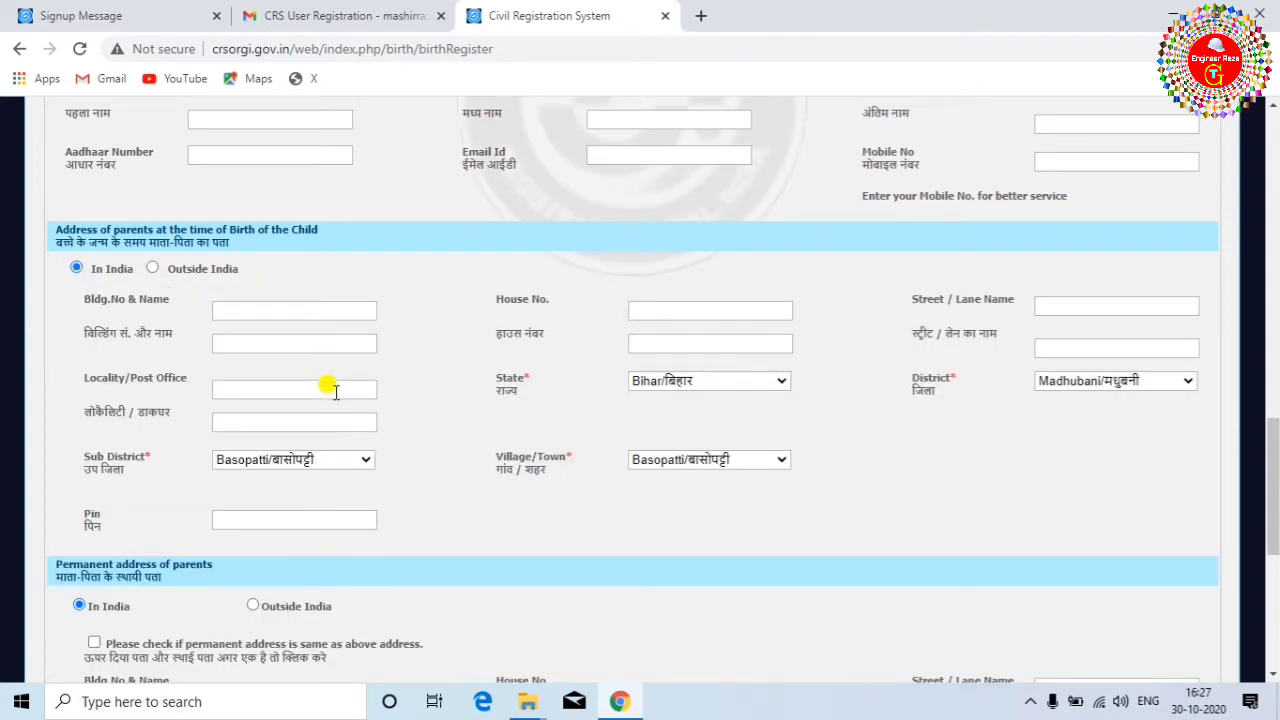
pyautogui.scroll(-1, 330, 389)
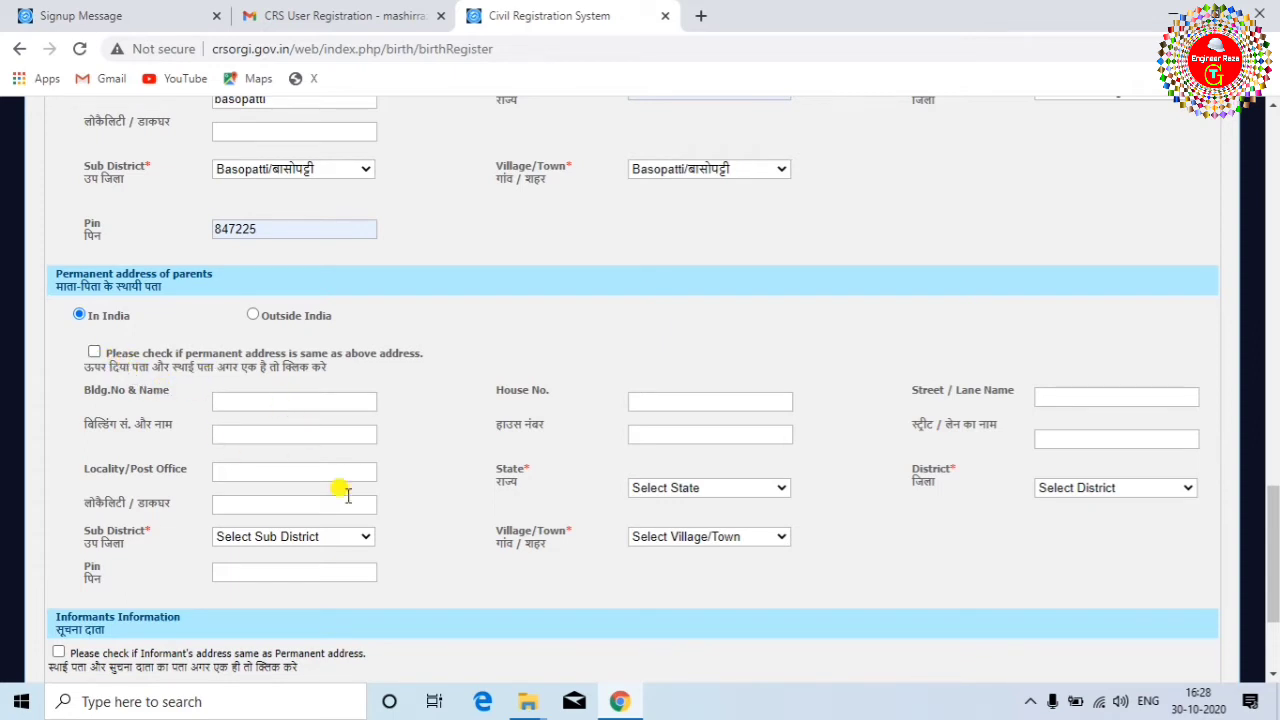
# Mark the parents' permanent address as the same as their address at the time of the child's birth
pyautogui.scroll(3, 260, 420)
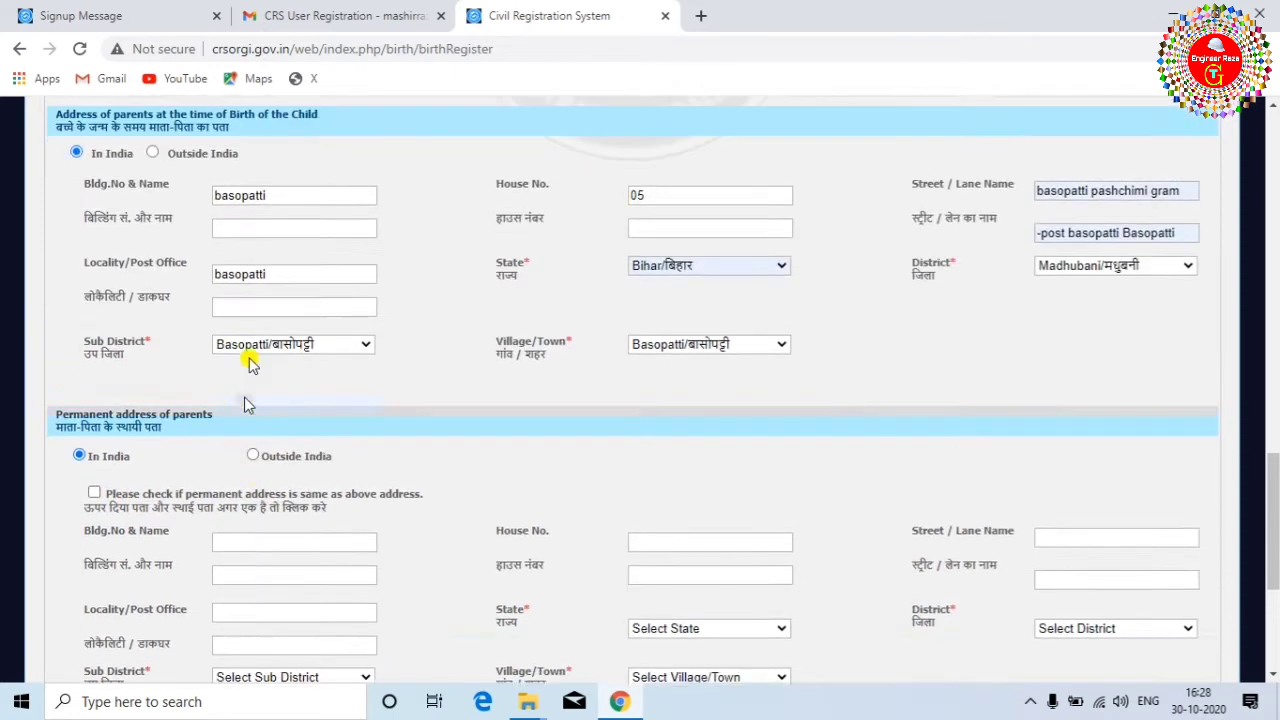
pyautogui.scroll(-1, 391, 289)
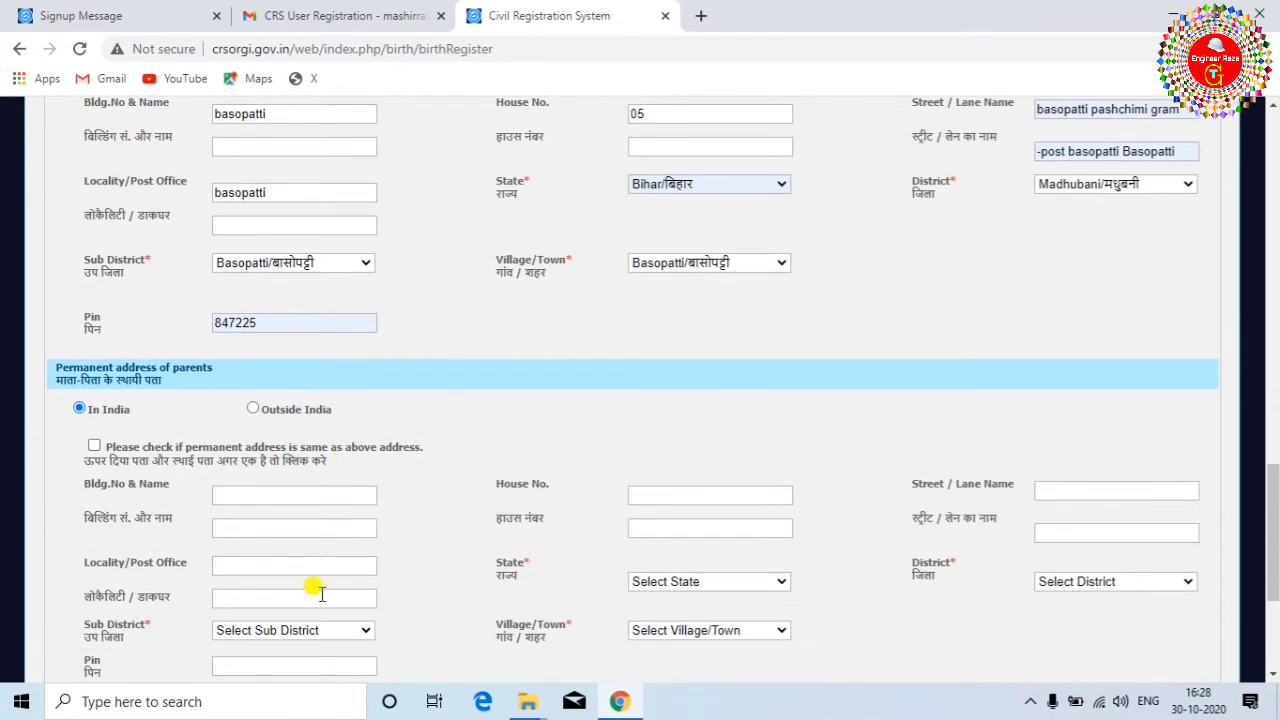
pyautogui.click(93, 446)
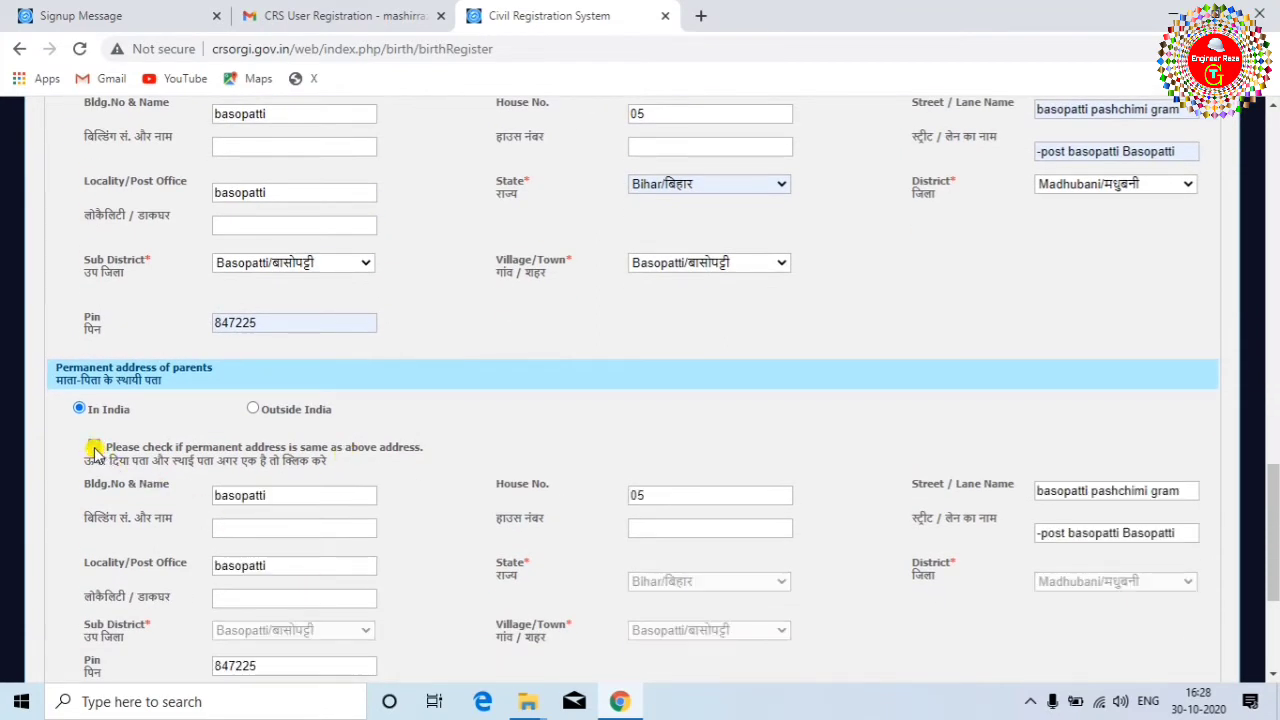
pyautogui.scroll(-2, 298, 520)
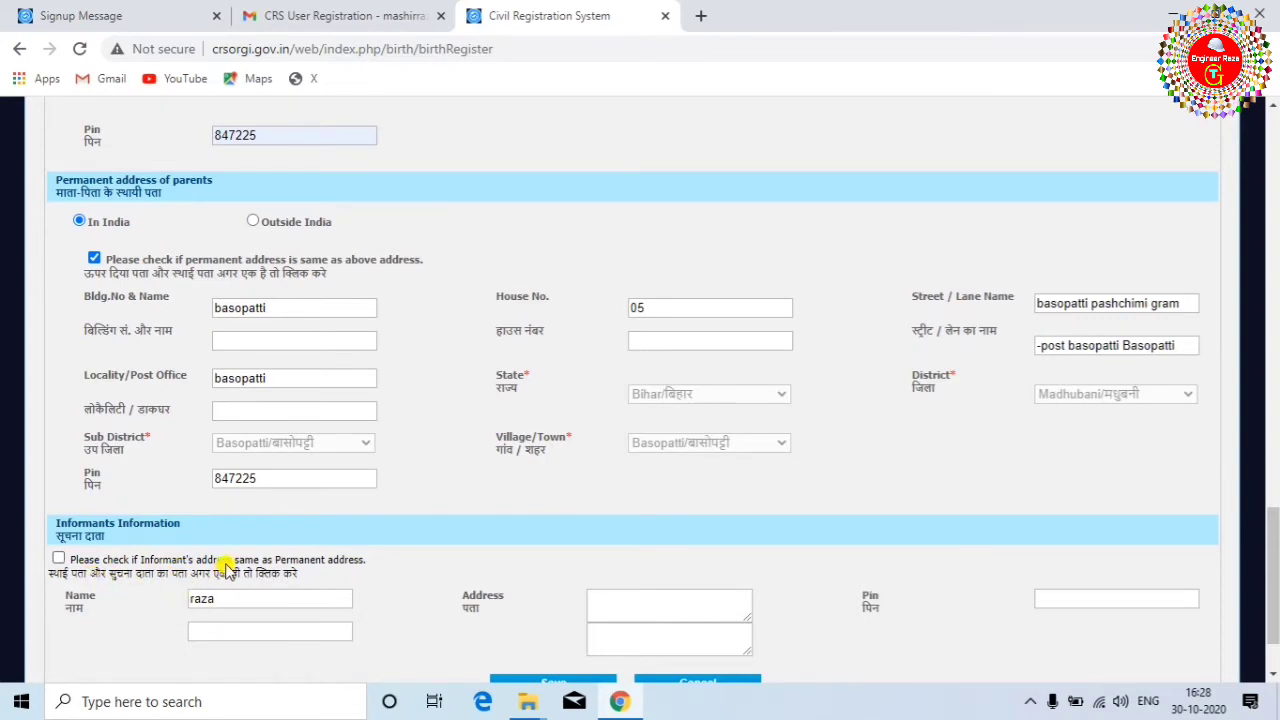
pyautogui.click(57, 562)
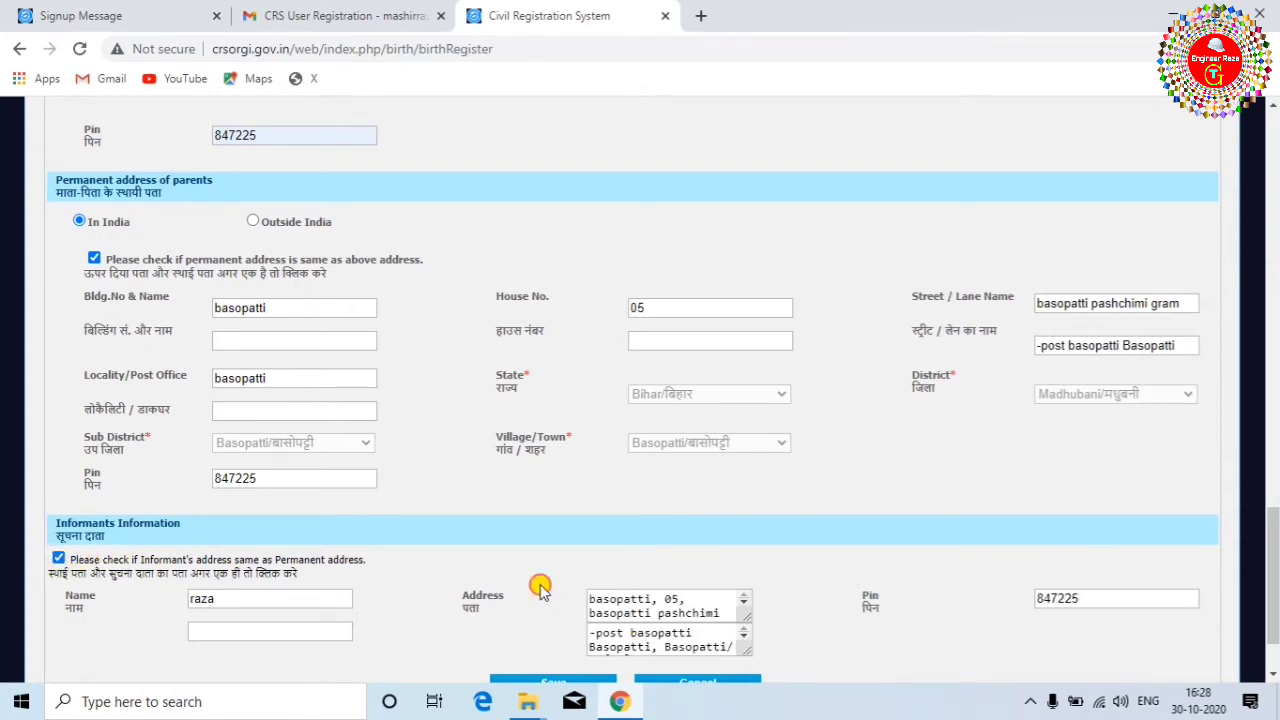
pyautogui.click(58, 562)
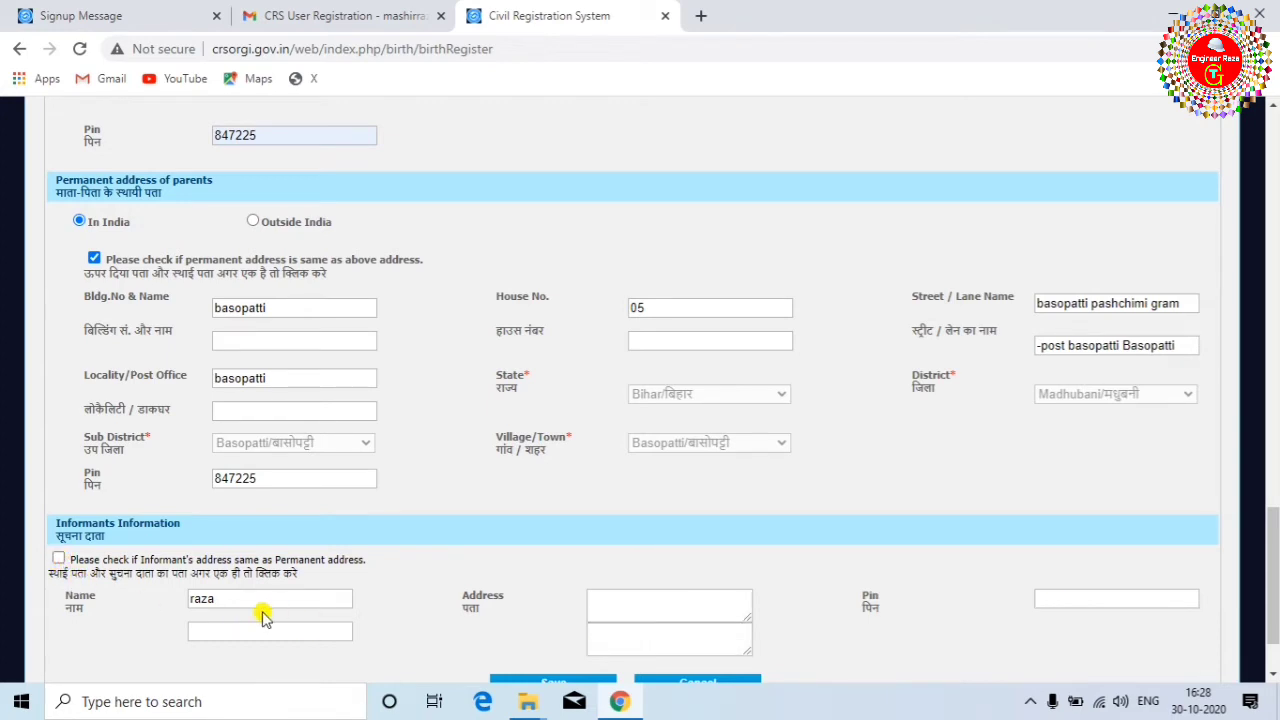
# Save the legal information and select Bihar as the state of the mother's residence in the statistical information
pyautogui.scroll(-1, 990, 645)
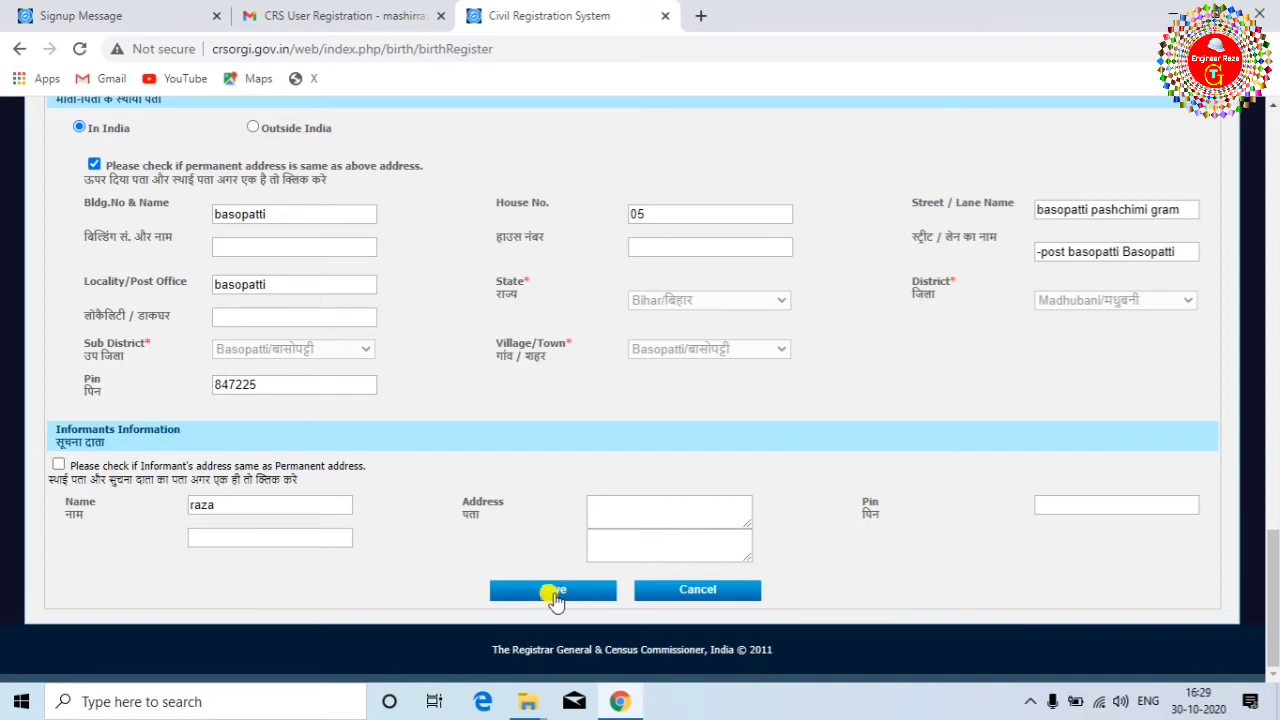
pyautogui.click(566, 596)
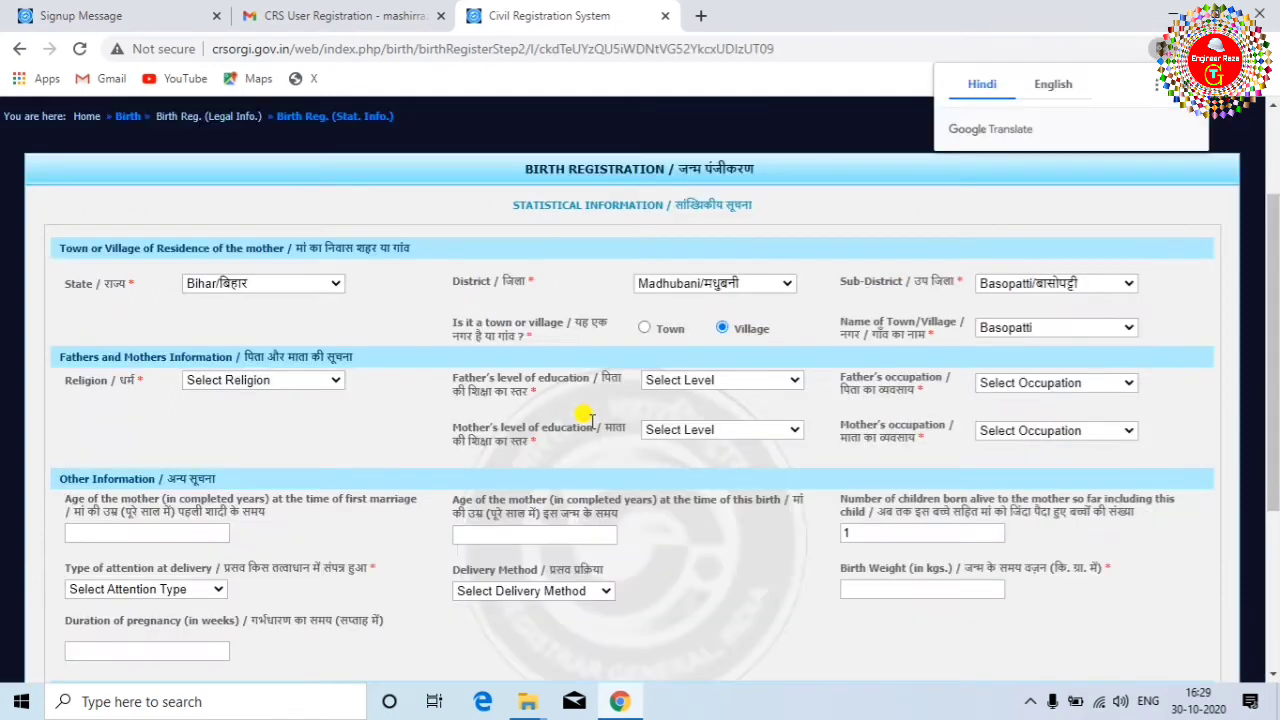
pyautogui.click(337, 285)
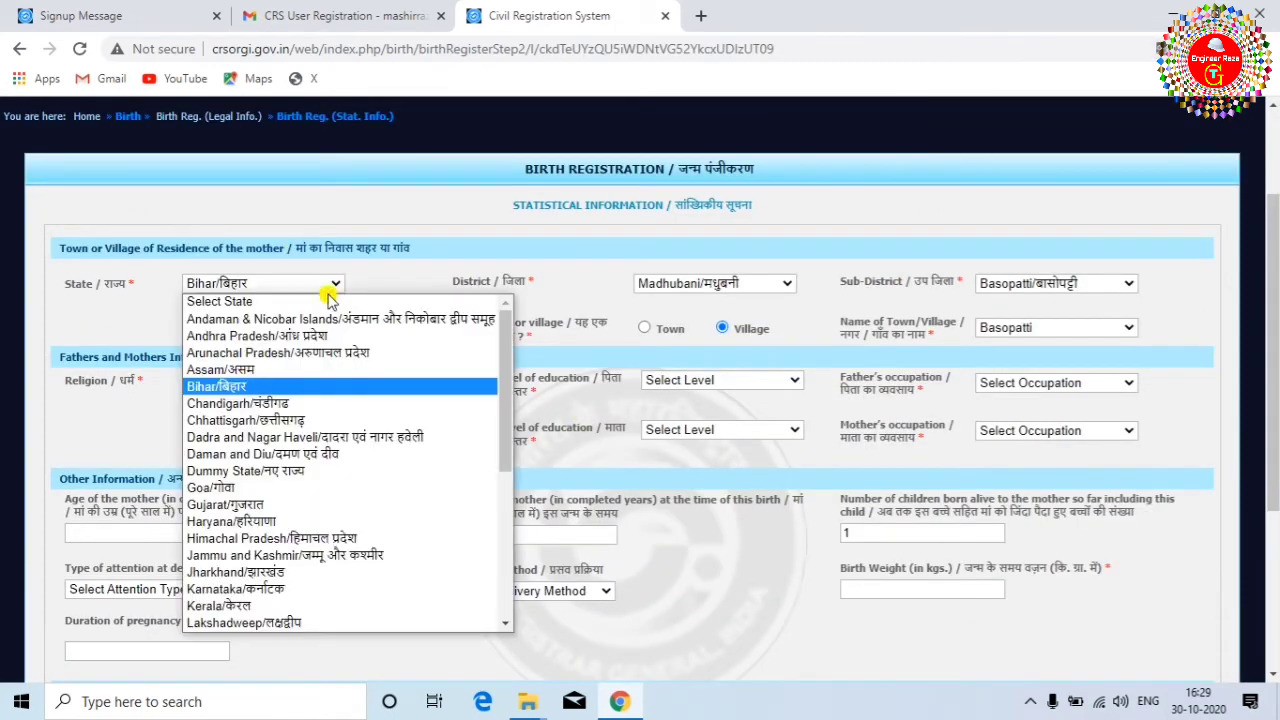
pyautogui.click(347, 397)
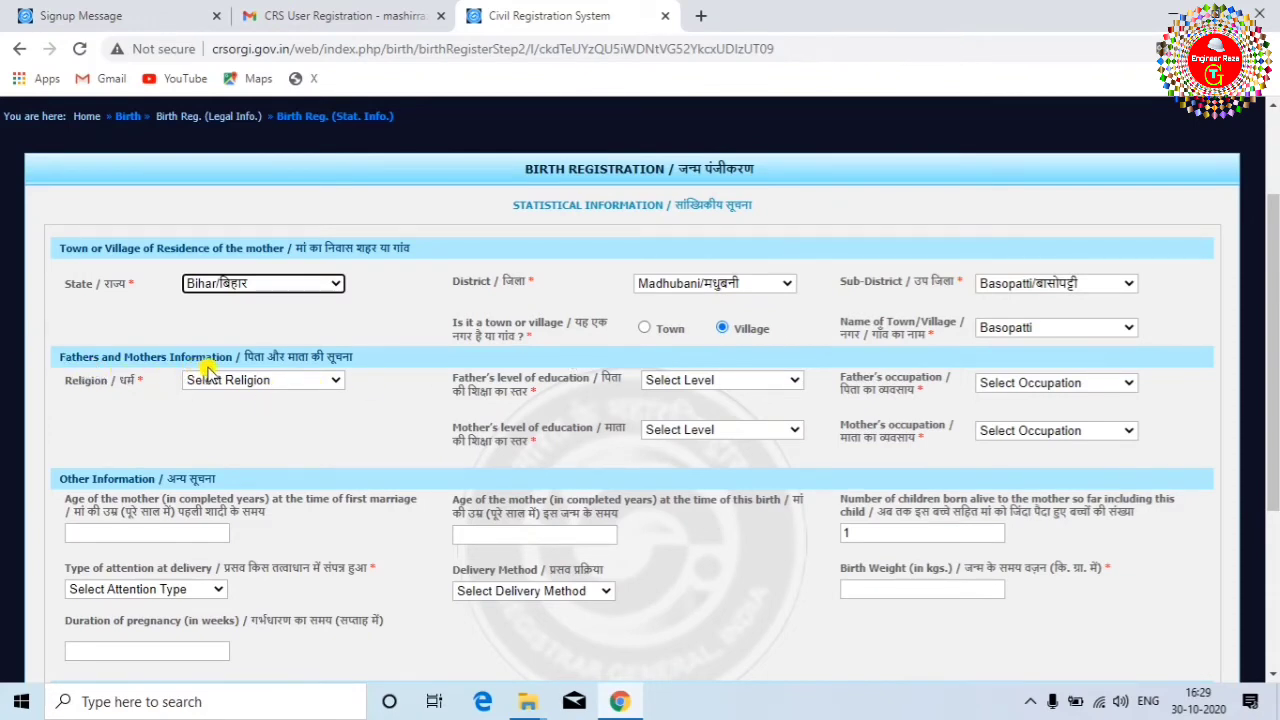
# Set the parents' religion to Islam in the fathers and mothers information
pyautogui.click(336, 383)
pyautogui.click(333, 385)
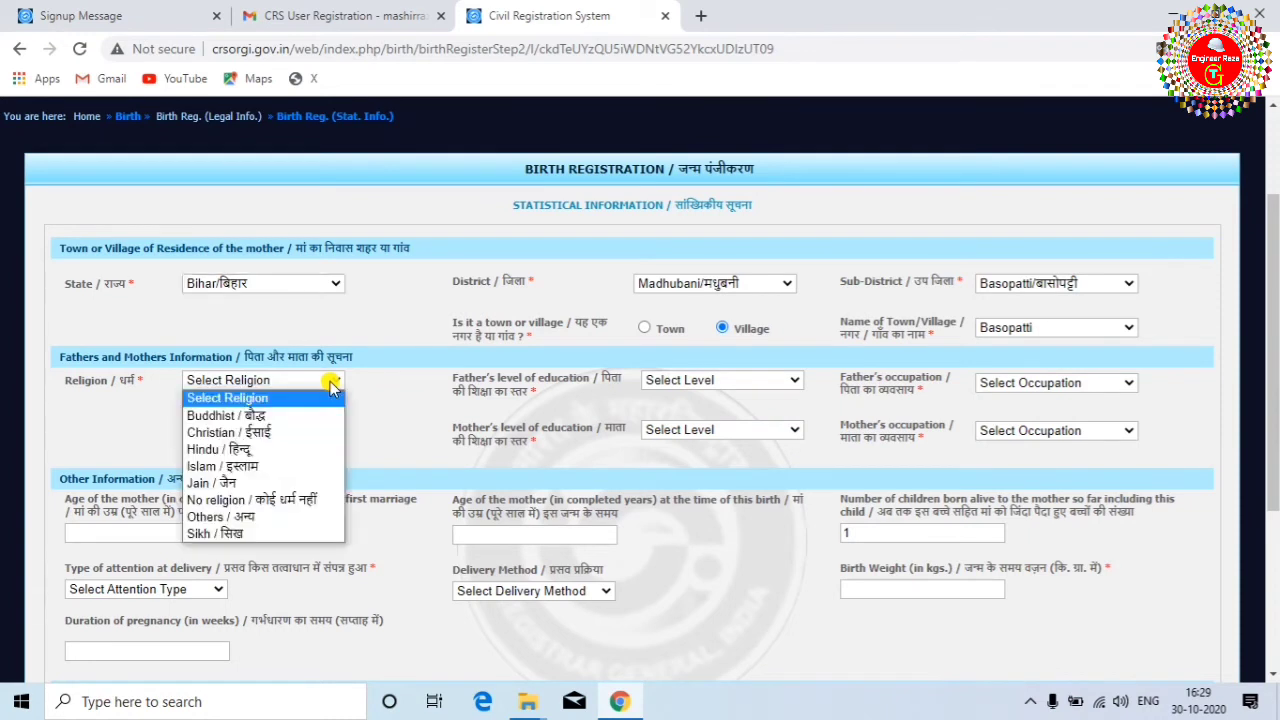
pyautogui.click(271, 467)
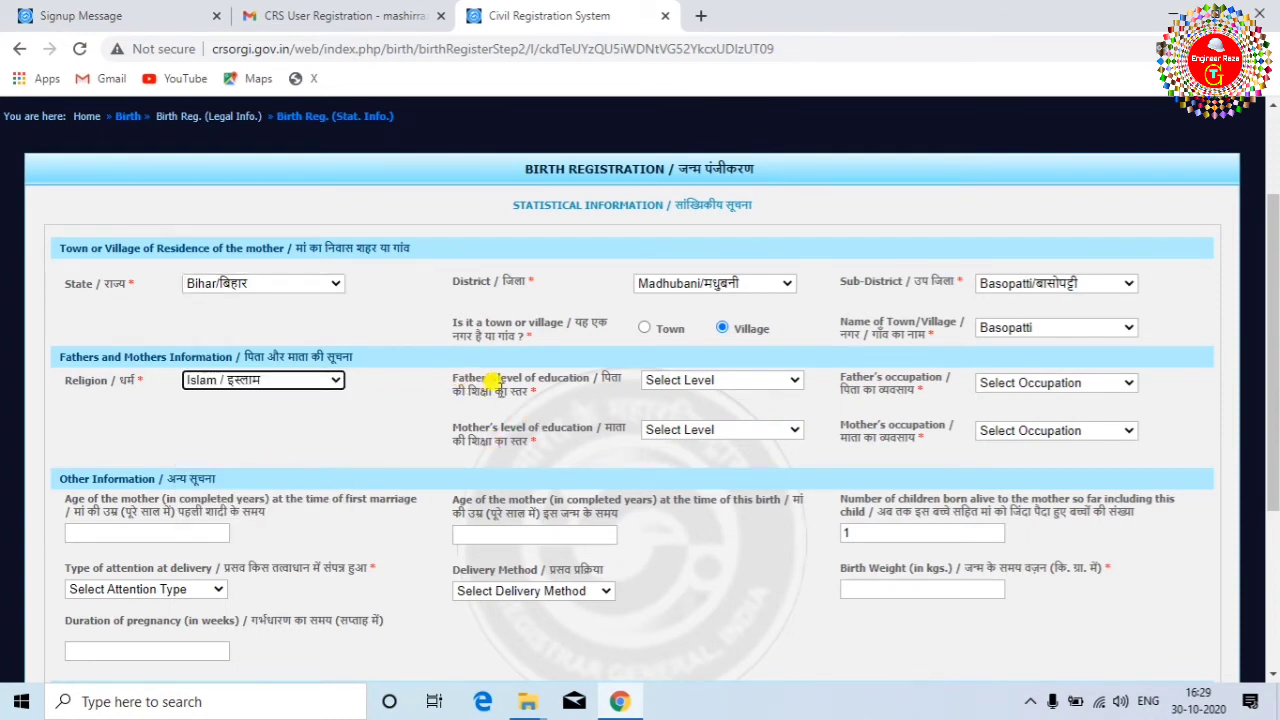
# Set the father's level of education to Secondary/Matric Class-X and his occupation to Craft and related trade workers
pyautogui.click(765, 380)
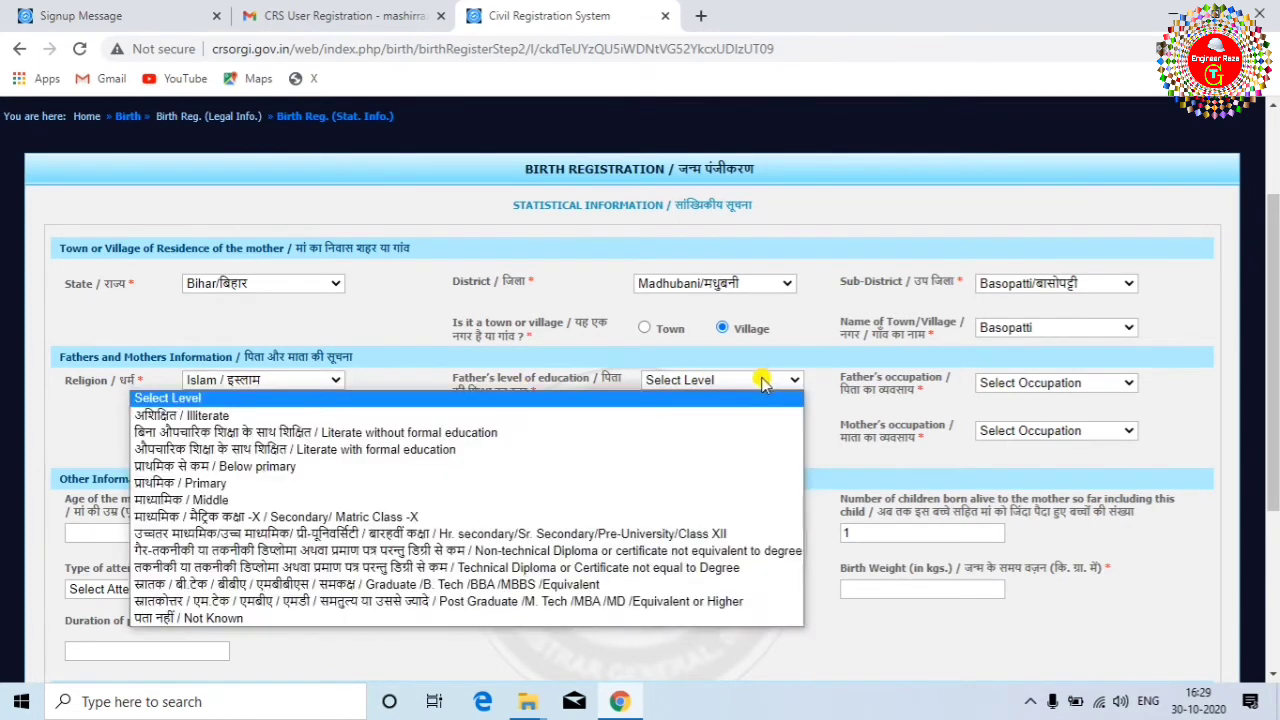
pyautogui.click(497, 517)
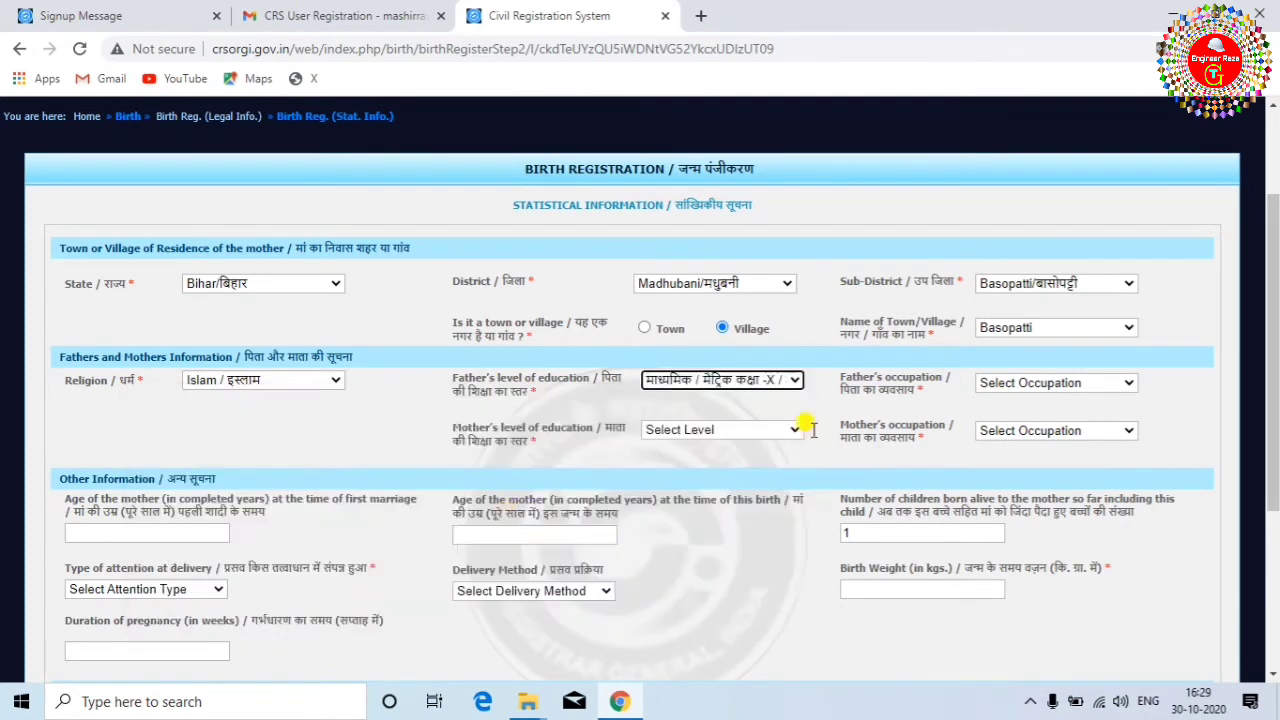
pyautogui.click(1050, 385)
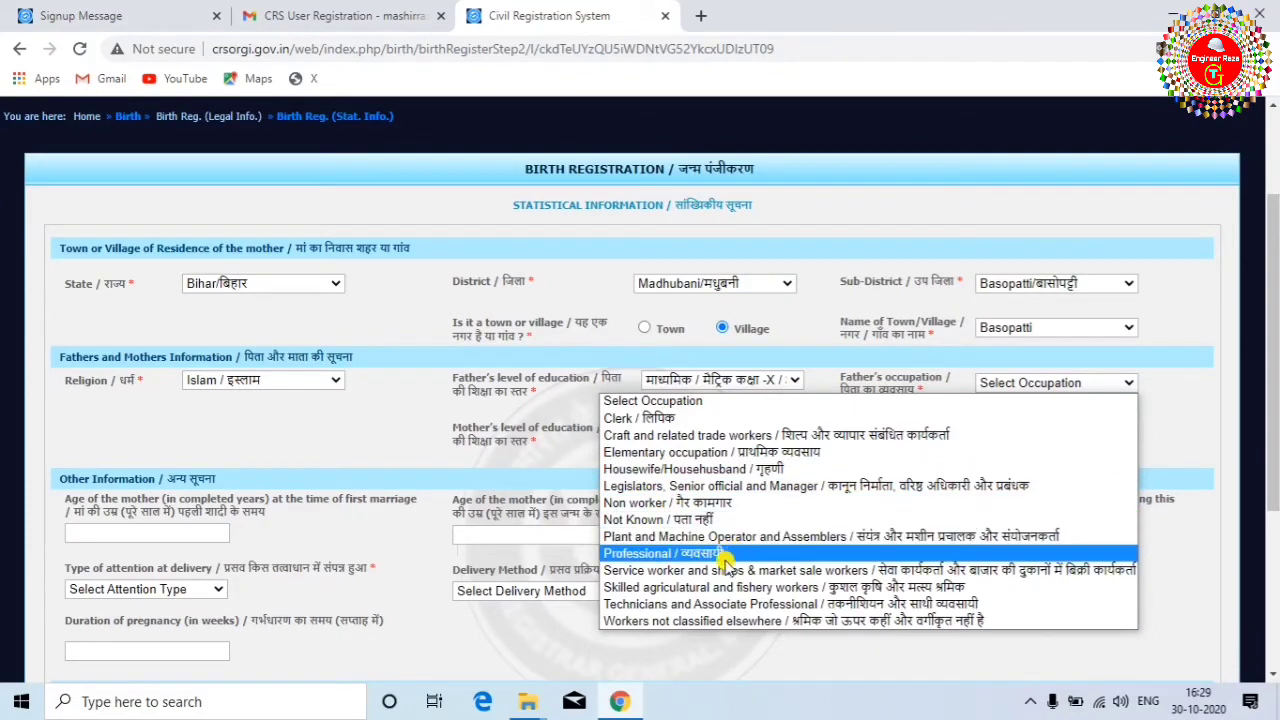
pyautogui.click(672, 437)
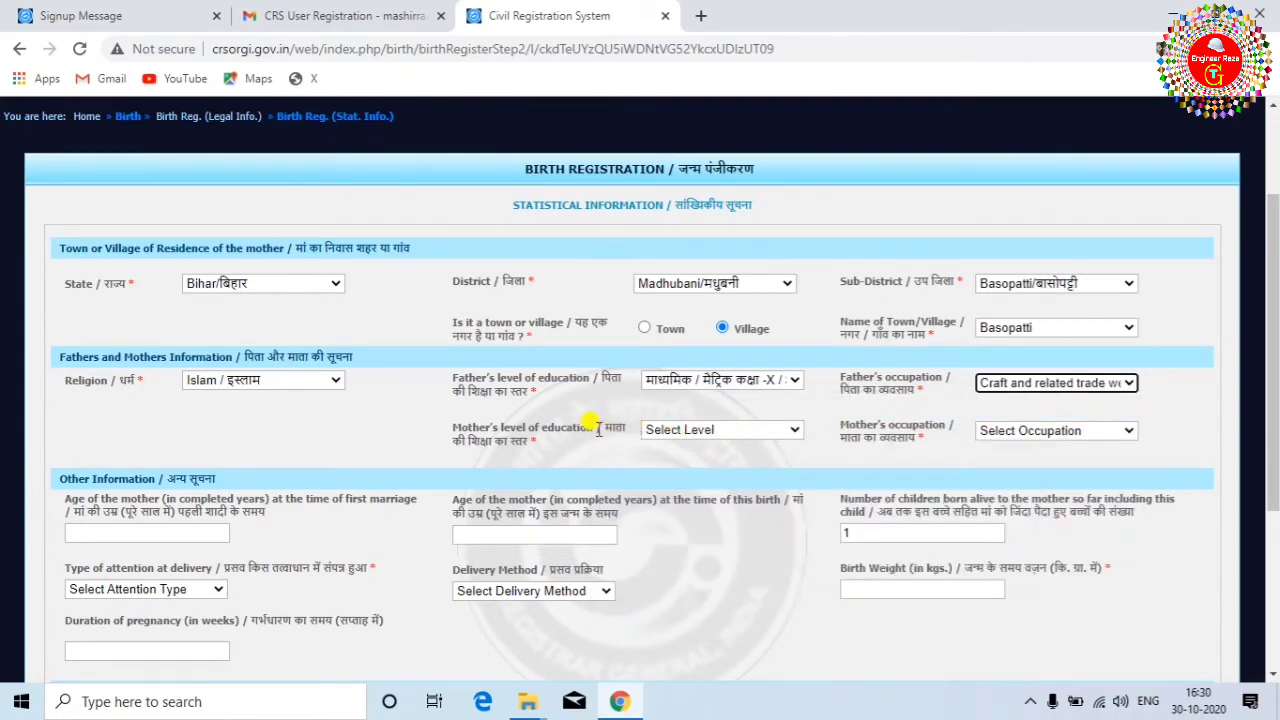
# Set the mother's level of education to Secondary/Matric Class-X and her occupation to Housewife/Househusband
pyautogui.click(748, 436)
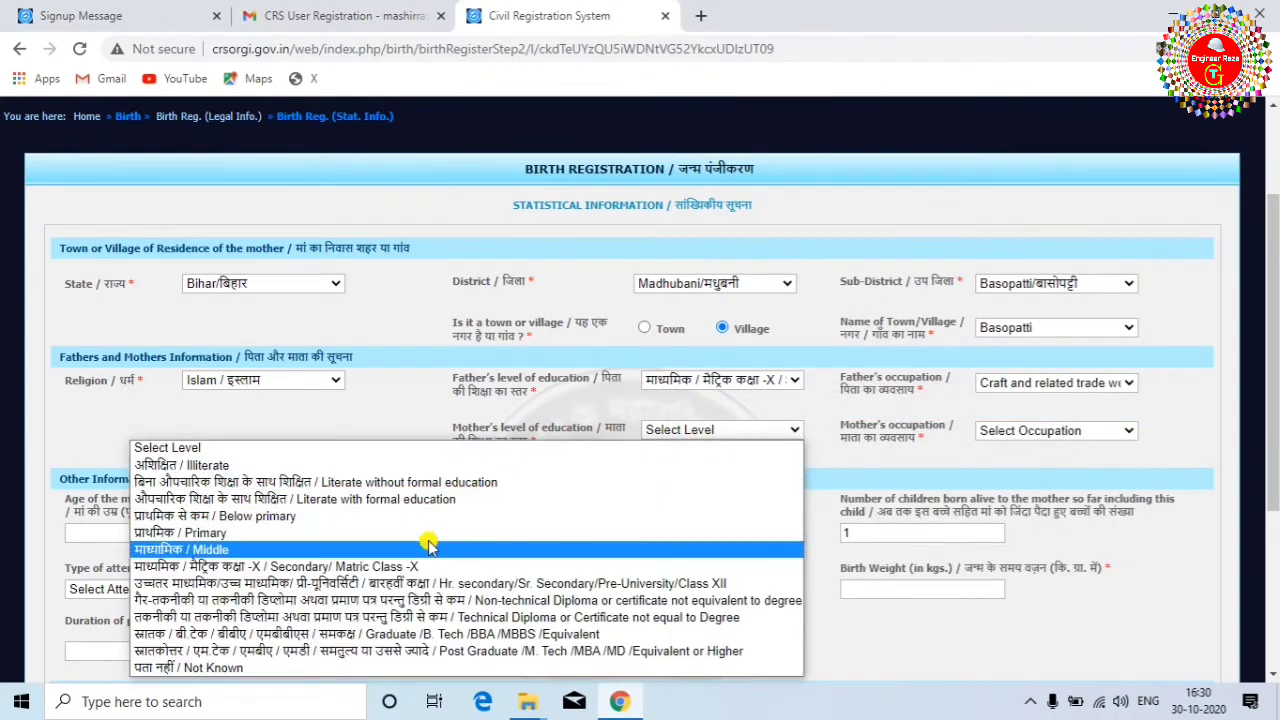
pyautogui.click(463, 566)
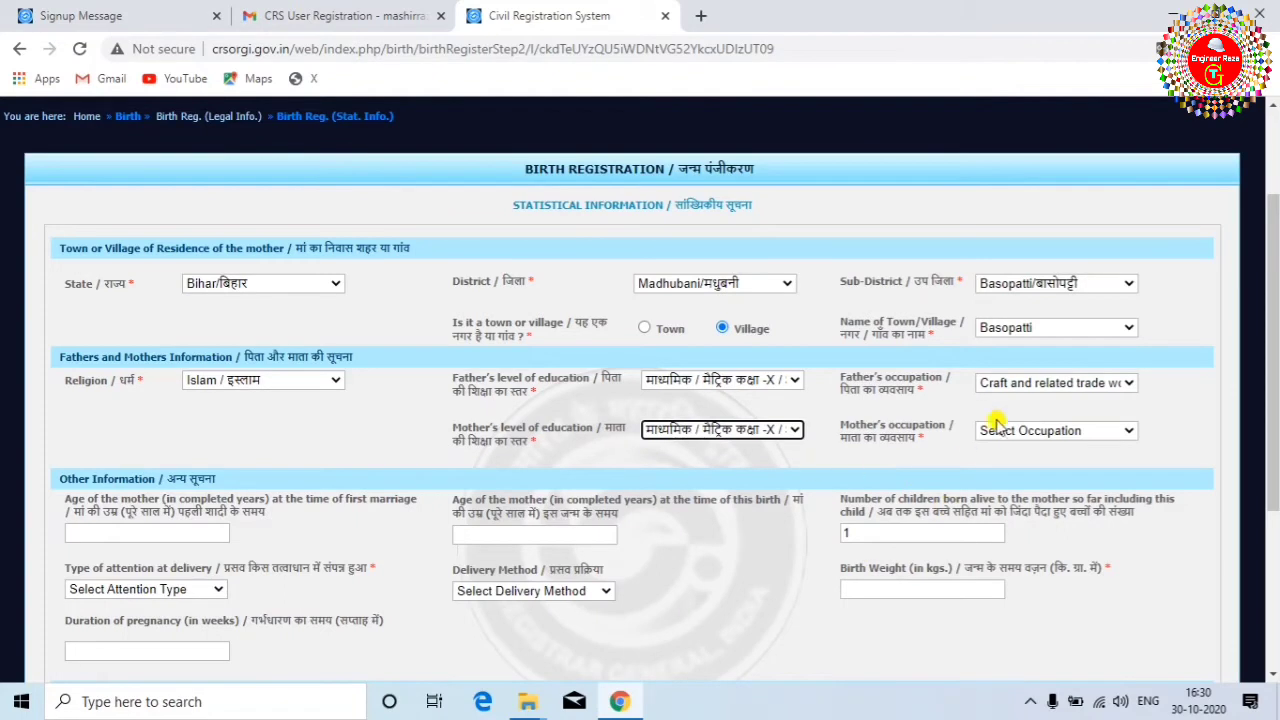
pyautogui.click(1045, 435)
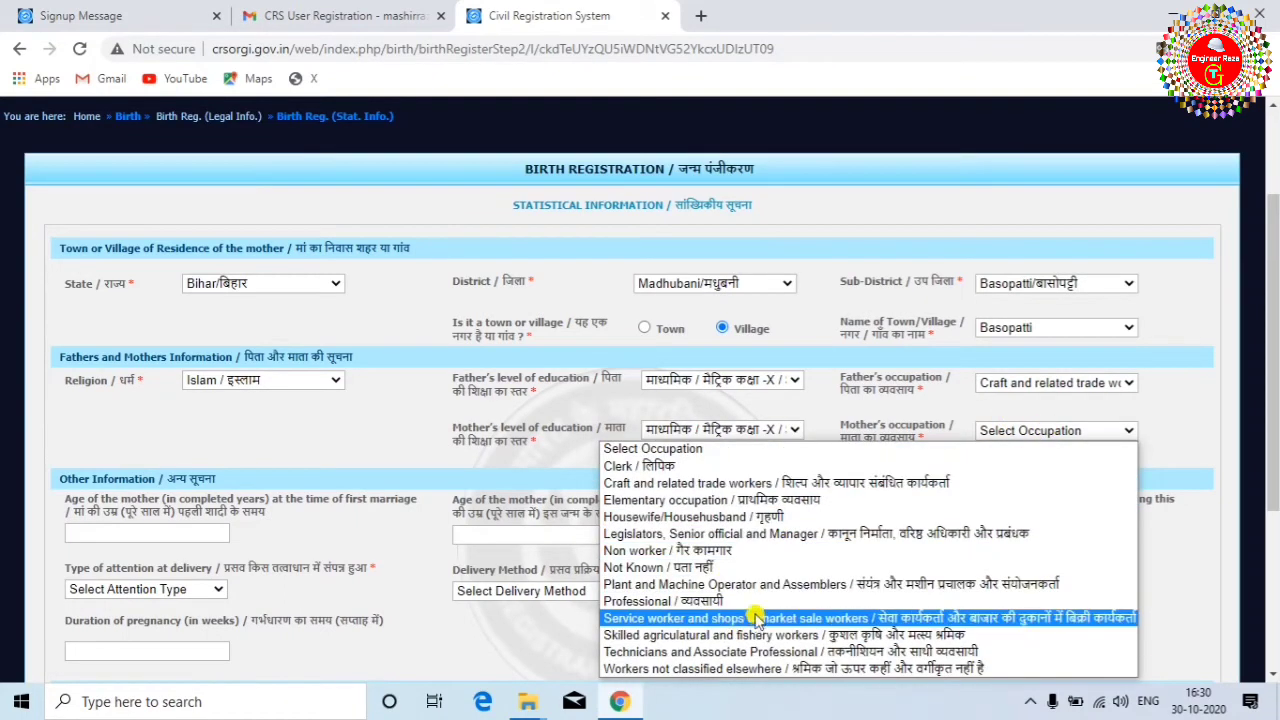
pyautogui.click(800, 516)
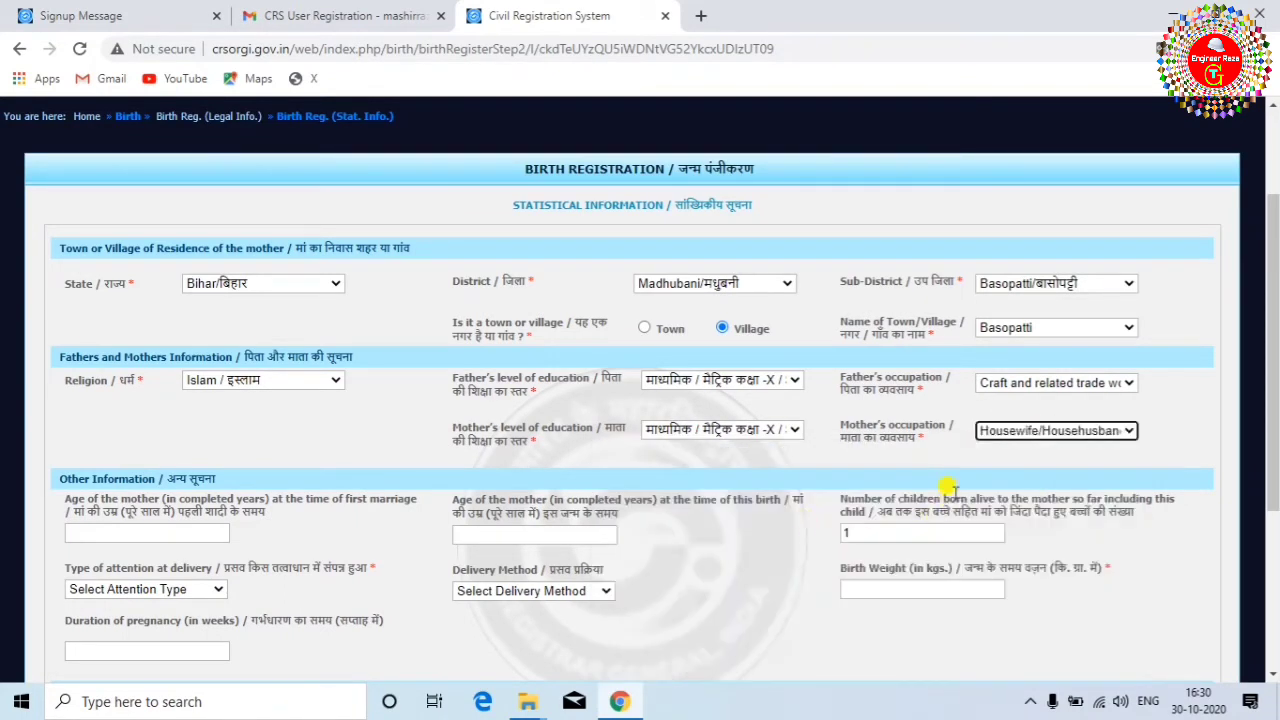
# Enter 23 as the mother's age at first marriage and 25 as her age at this birth
pyautogui.scroll(-2, 848, 412)
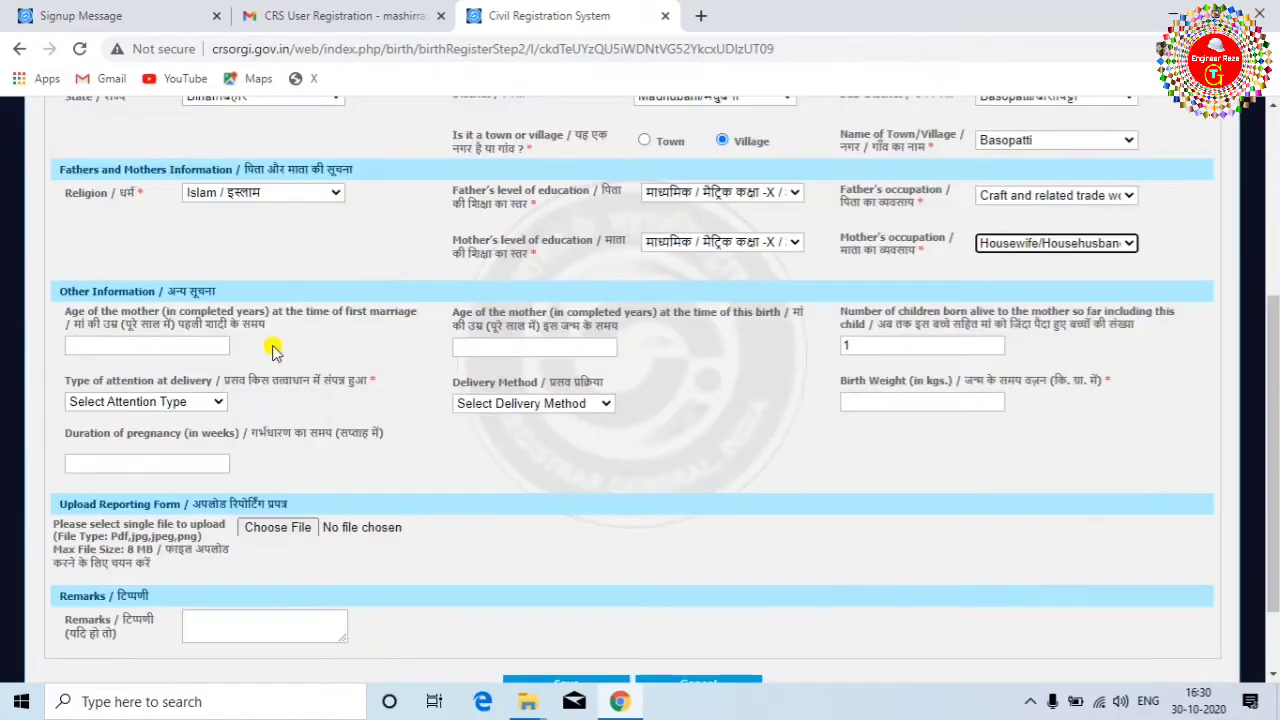
pyautogui.click(160, 340)
pyautogui.click(100, 378)
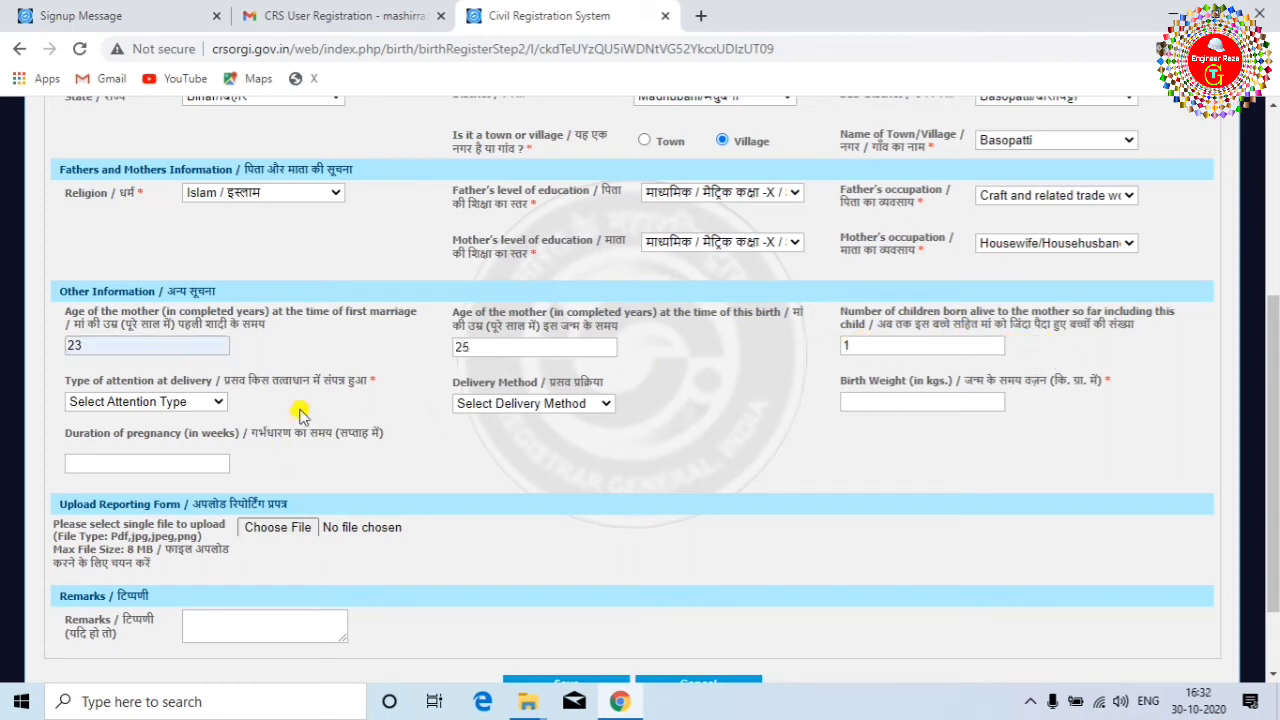
# Set the type of attention at delivery to Relatives or others and the delivery method to Normal
pyautogui.click(212, 401)
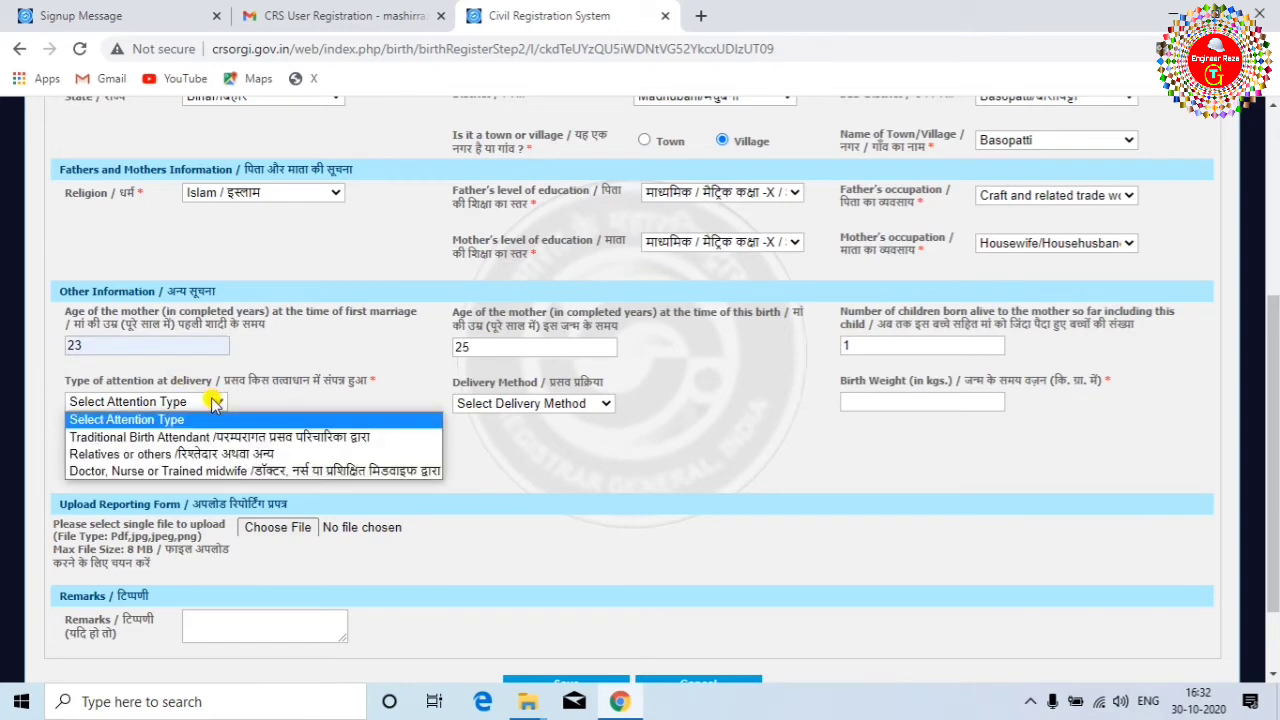
pyautogui.click(300, 453)
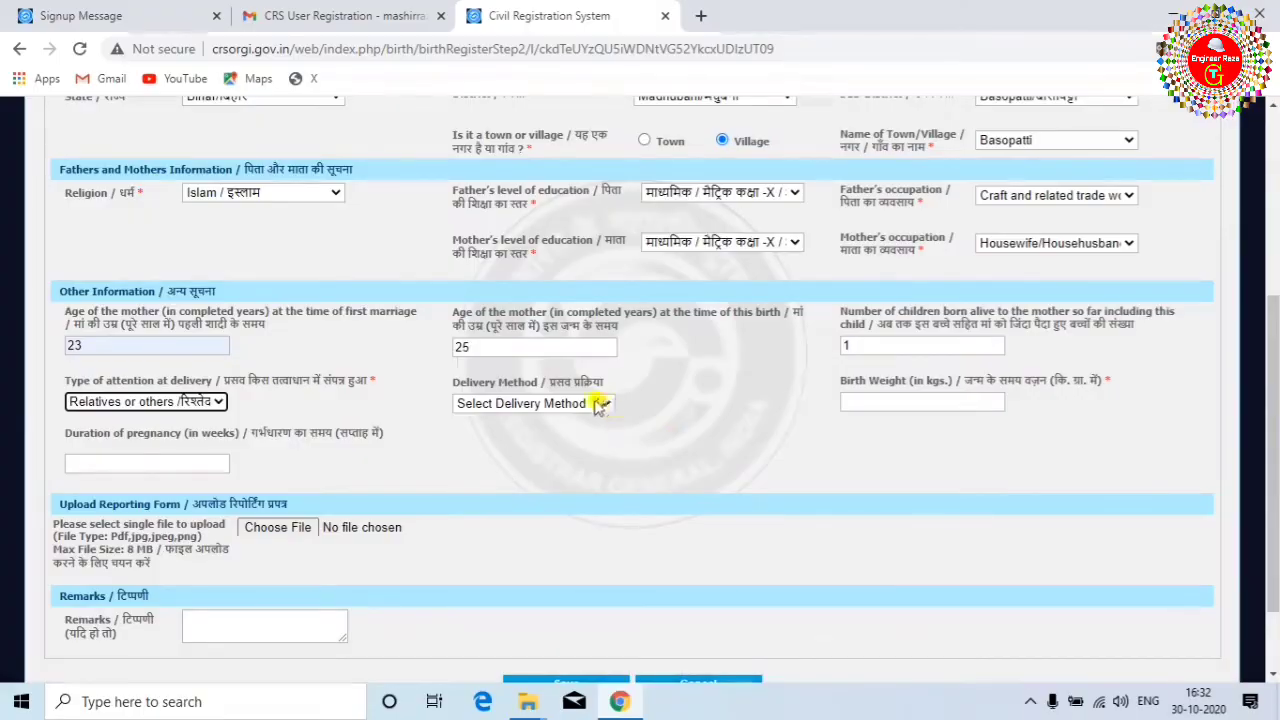
pyautogui.click(597, 404)
pyautogui.click(545, 437)
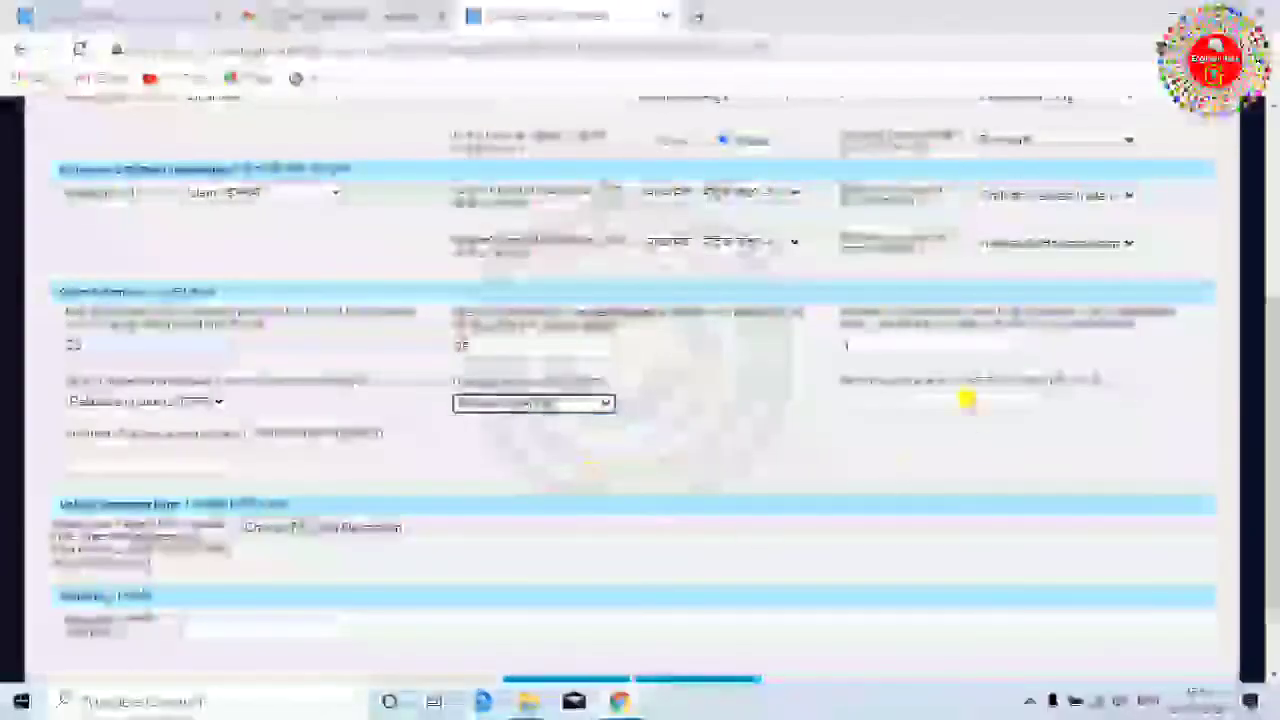
# Enter a birth weight of 2.7 kg and save the statistical information
pyautogui.click(923, 400)
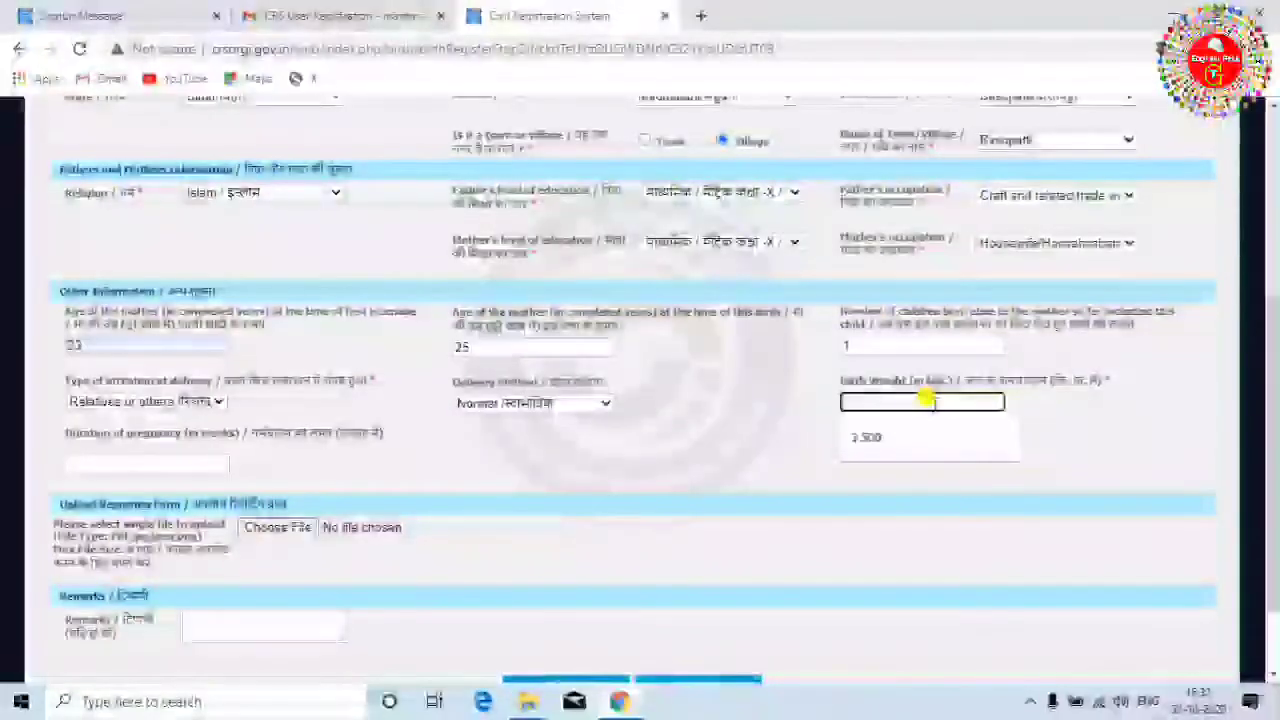
pyautogui.click(775, 434)
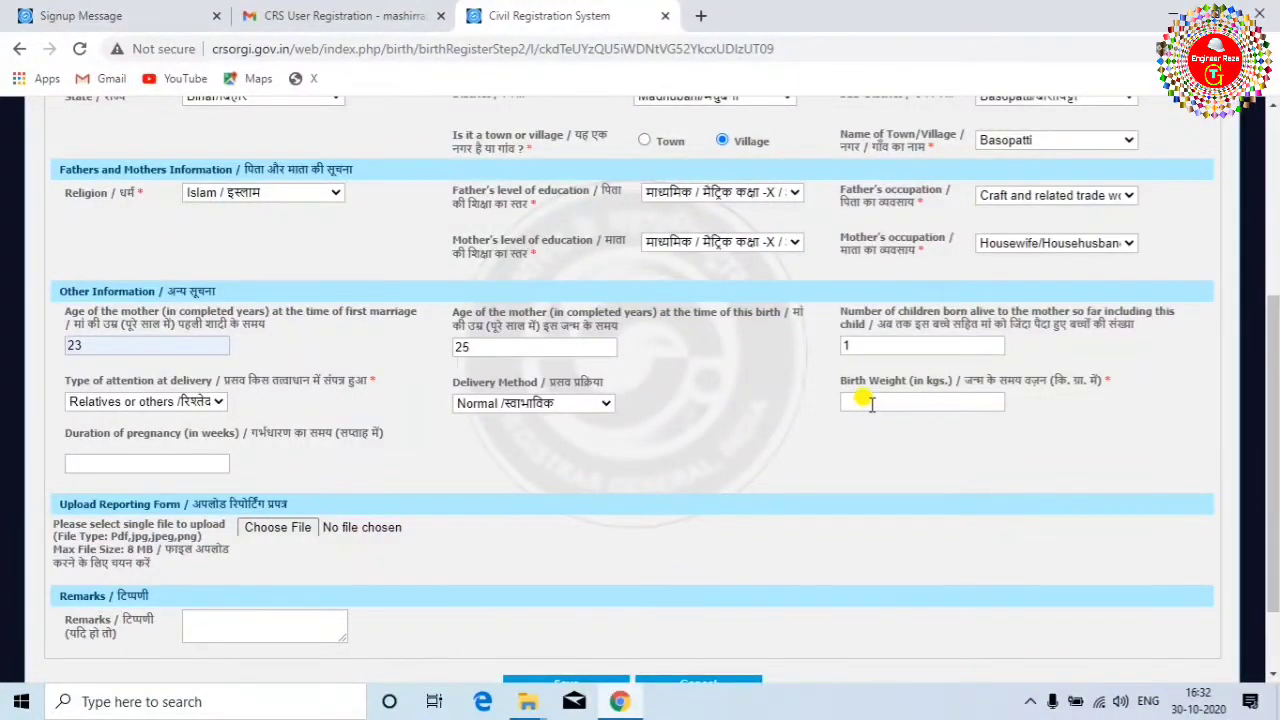
pyautogui.scroll(-1, 740, 458)
pyautogui.write('2.7')
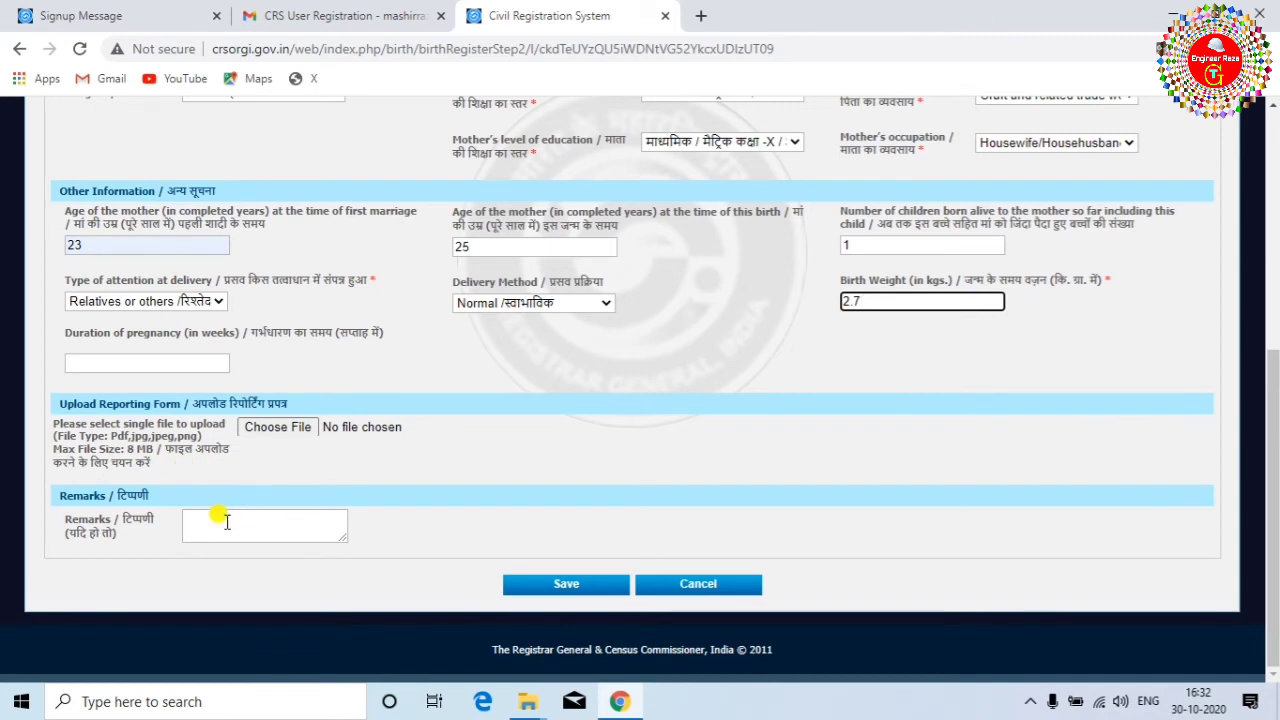
pyautogui.click(557, 586)
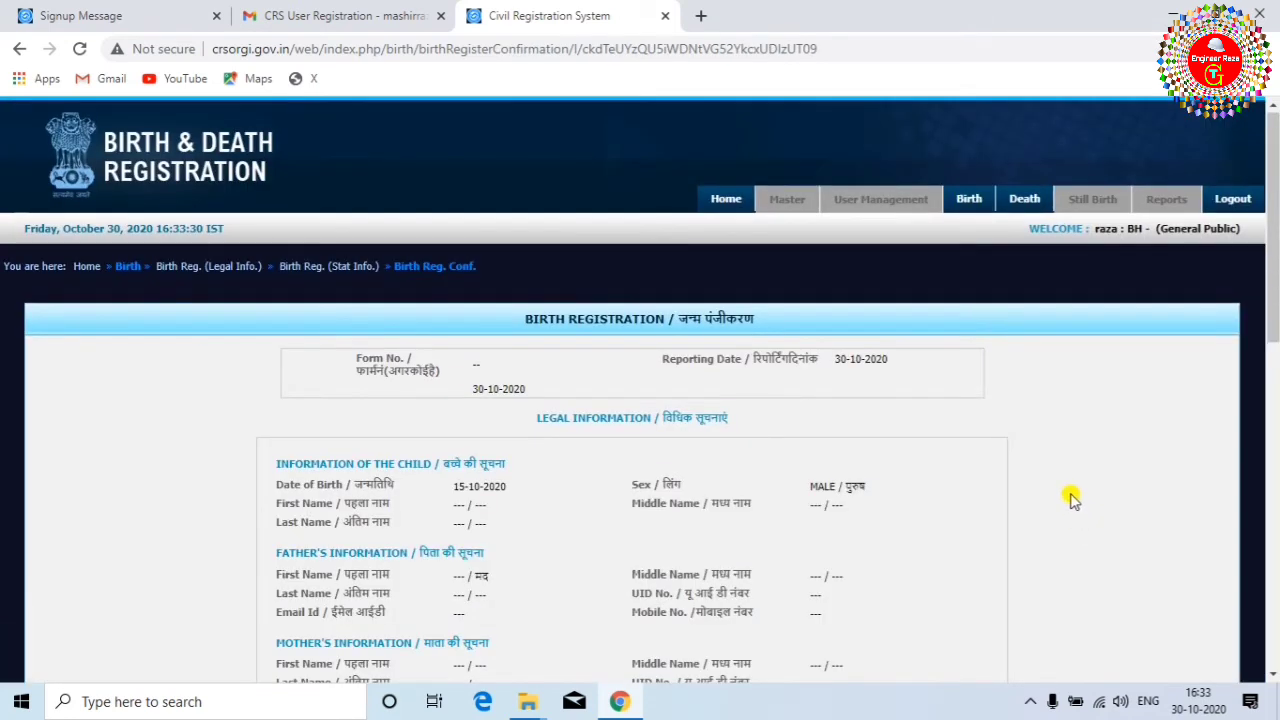
# Review the birth registration summary, checking the child, parents, address, place-of-birth, informant and document details before submission
pyautogui.scroll(-3, 1071, 500)
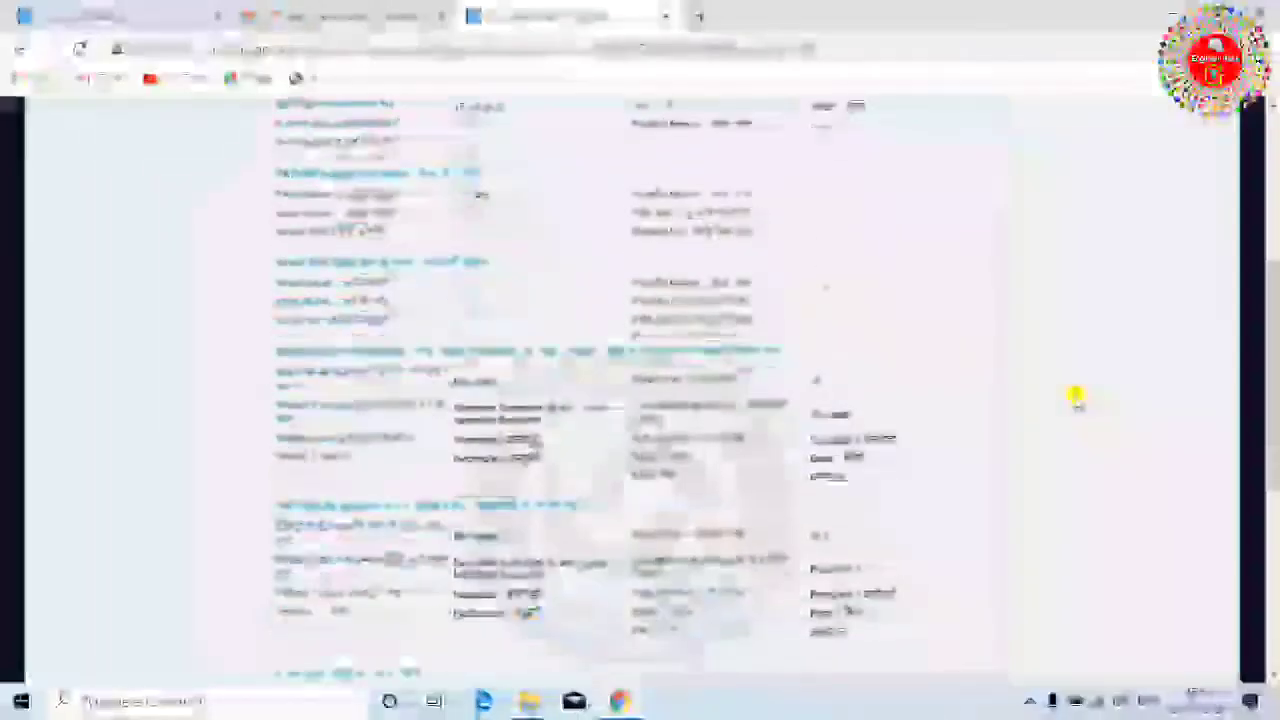
pyautogui.scroll(-5, 1076, 397)
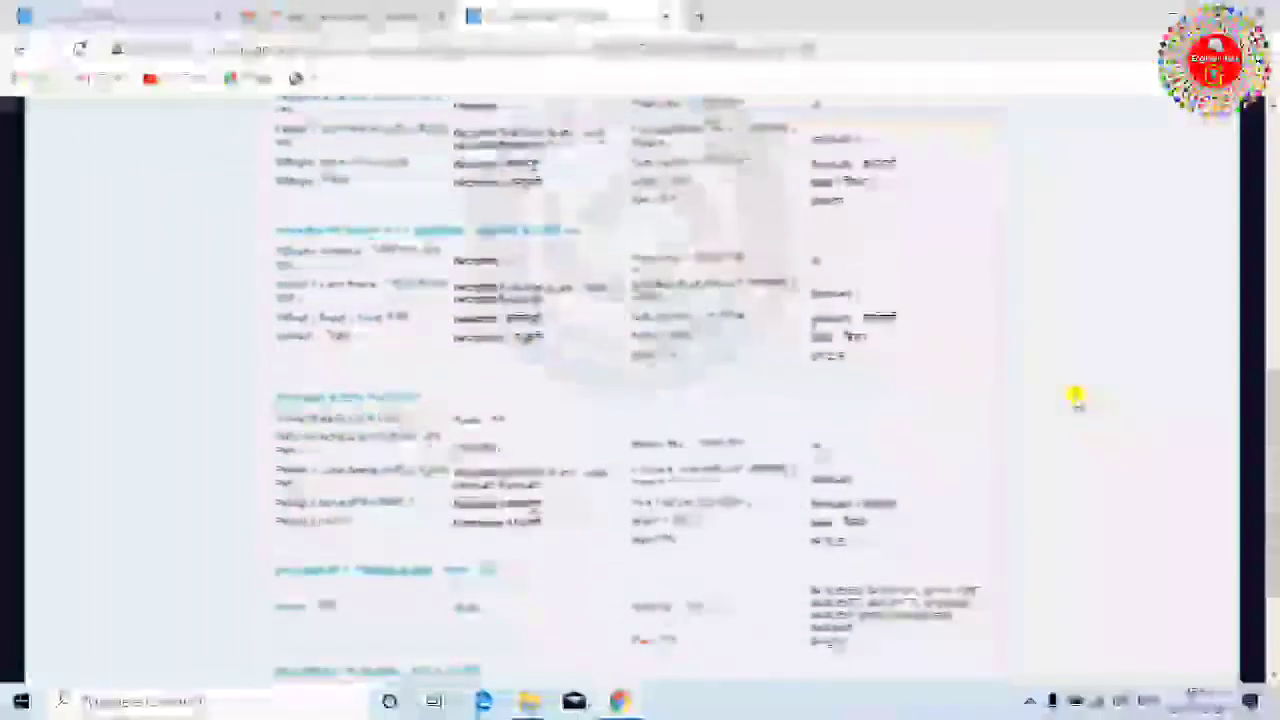
pyautogui.scroll(10, 988, 397)
pyautogui.scroll(-10, 857, 351)
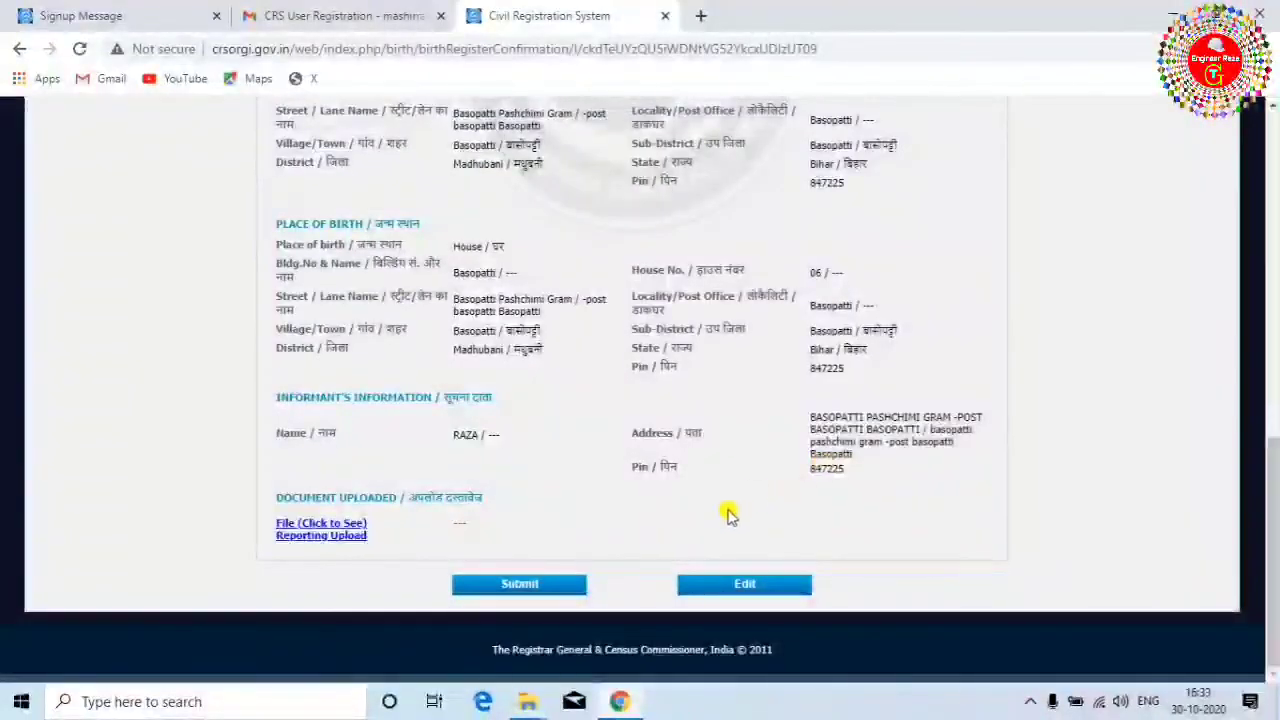
pyautogui.scroll(10, 640, 275)
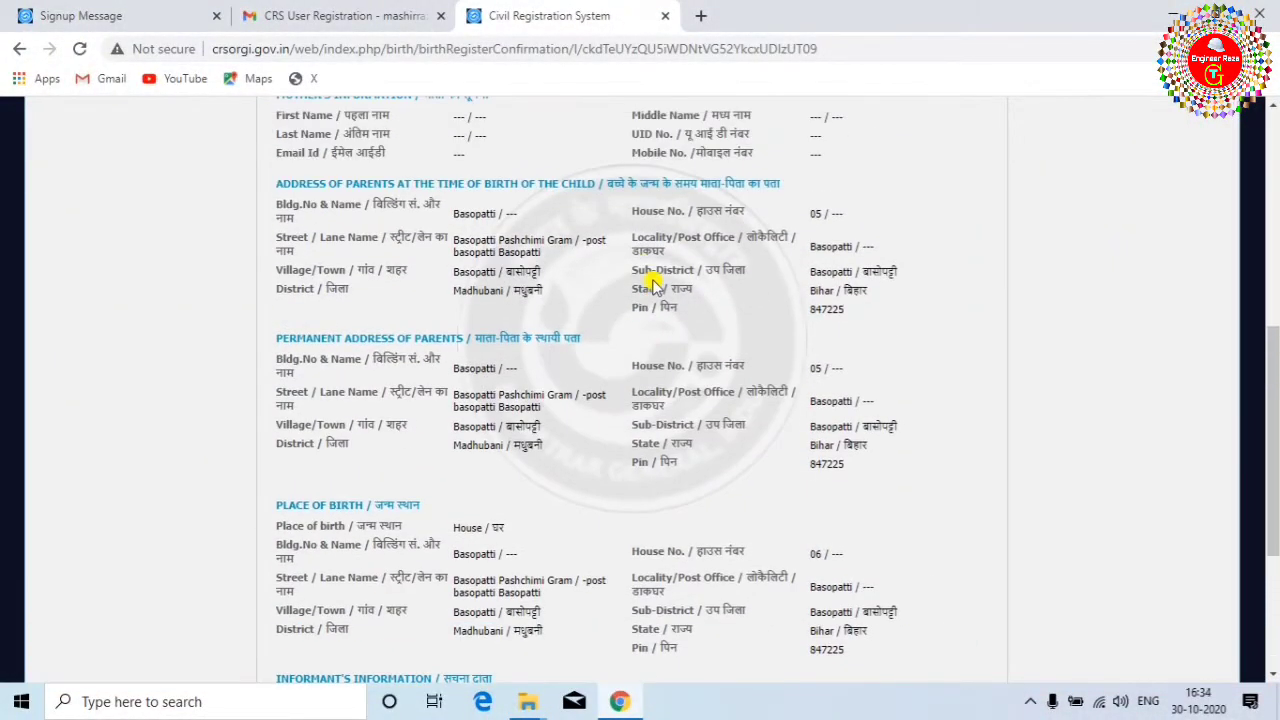
pyautogui.scroll(-6, 675, 330)
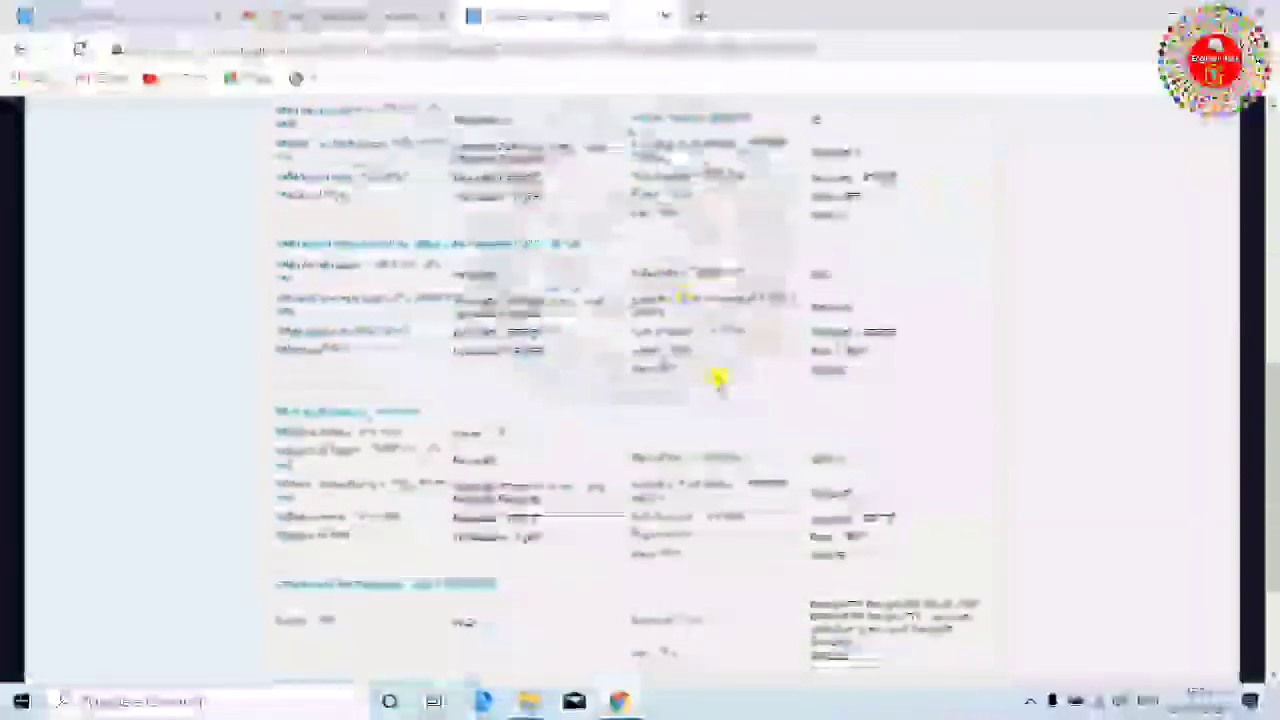
pyautogui.scroll(4, 690, 330)
pyautogui.scroll(-5, 722, 355)
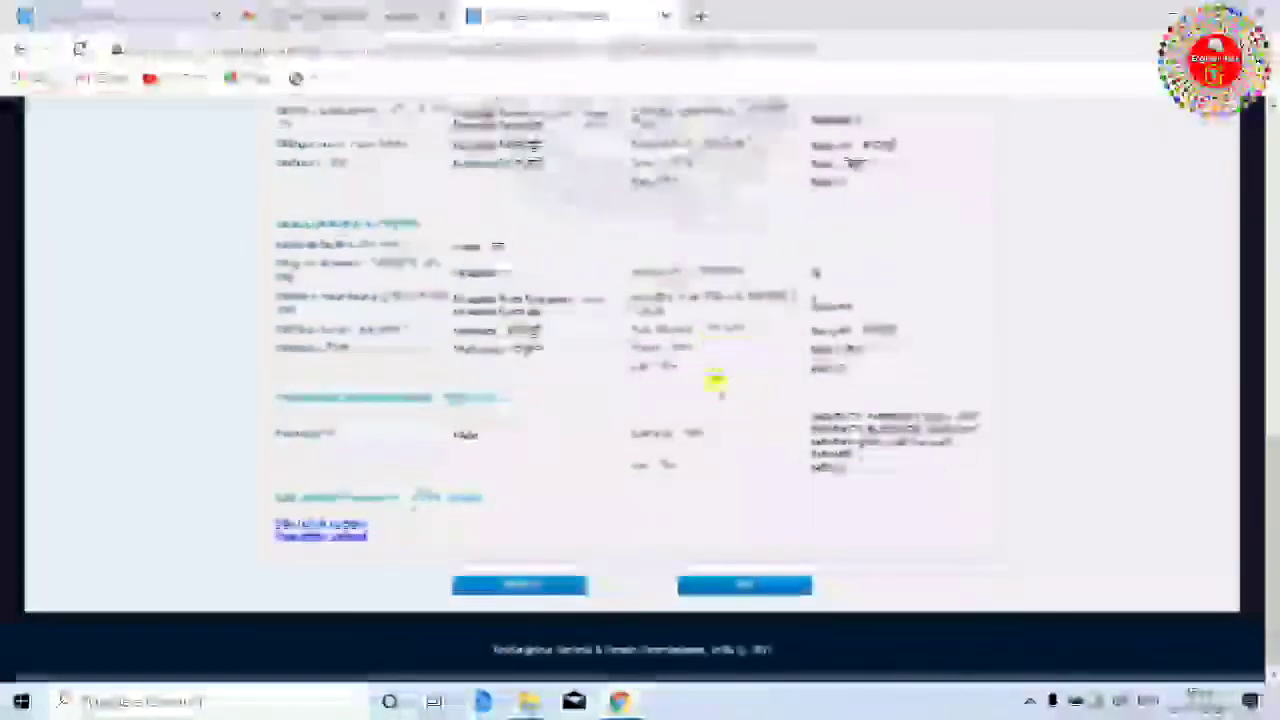
# Submit the birth registration and check both pages of the generated birth report, highlighting its reference number
pyautogui.click(530, 585)
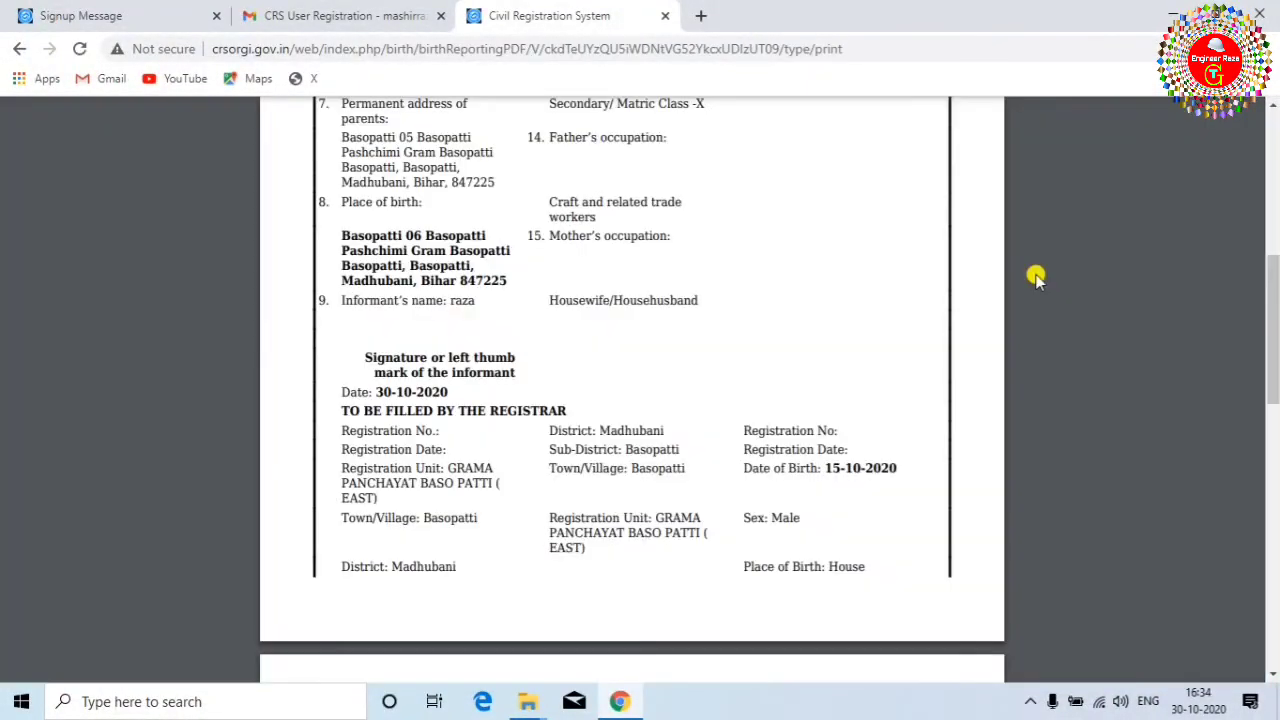
pyautogui.scroll(-7, 943, 331)
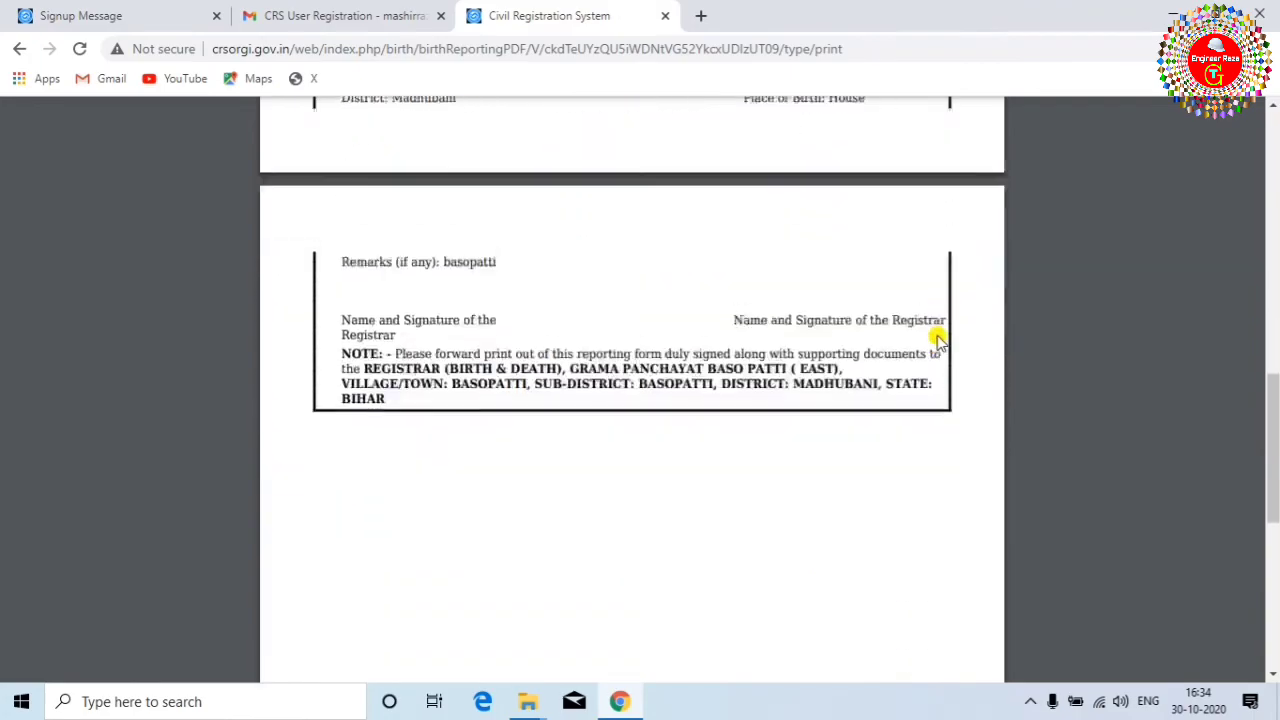
pyautogui.scroll(-3, 938, 340)
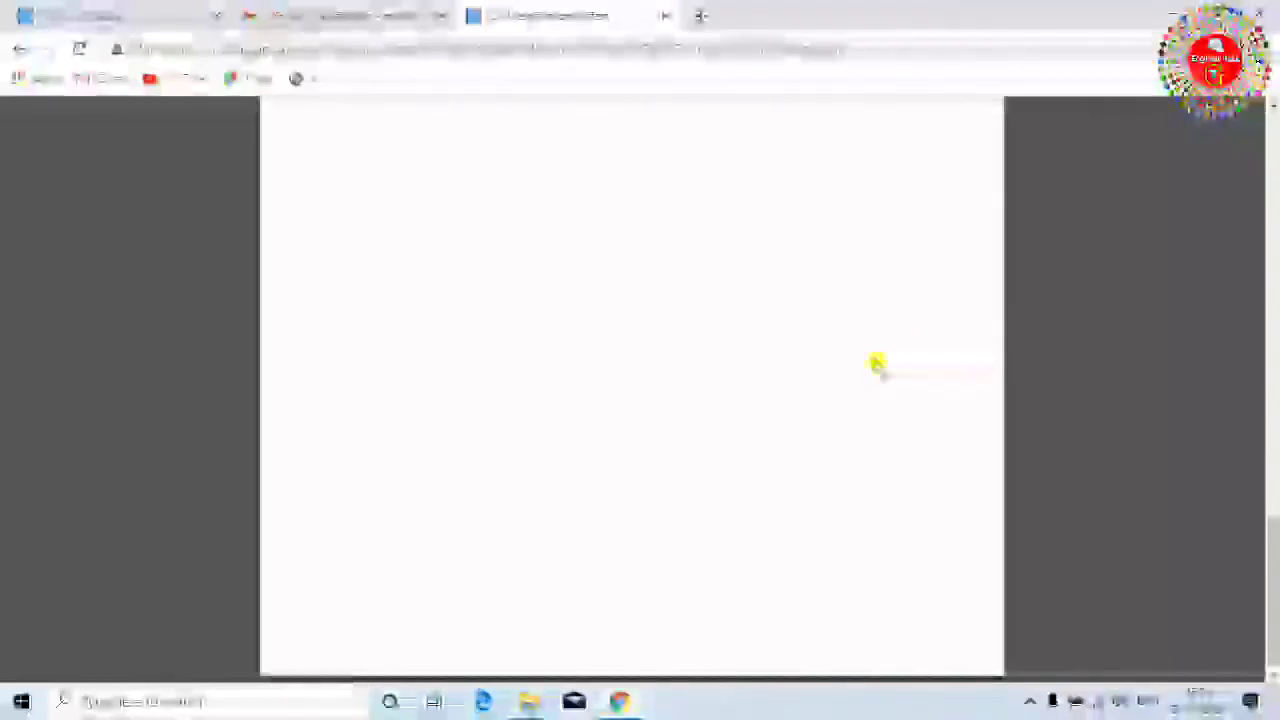
pyautogui.scroll(5, 866, 360)
pyautogui.scroll(10, 933, 433)
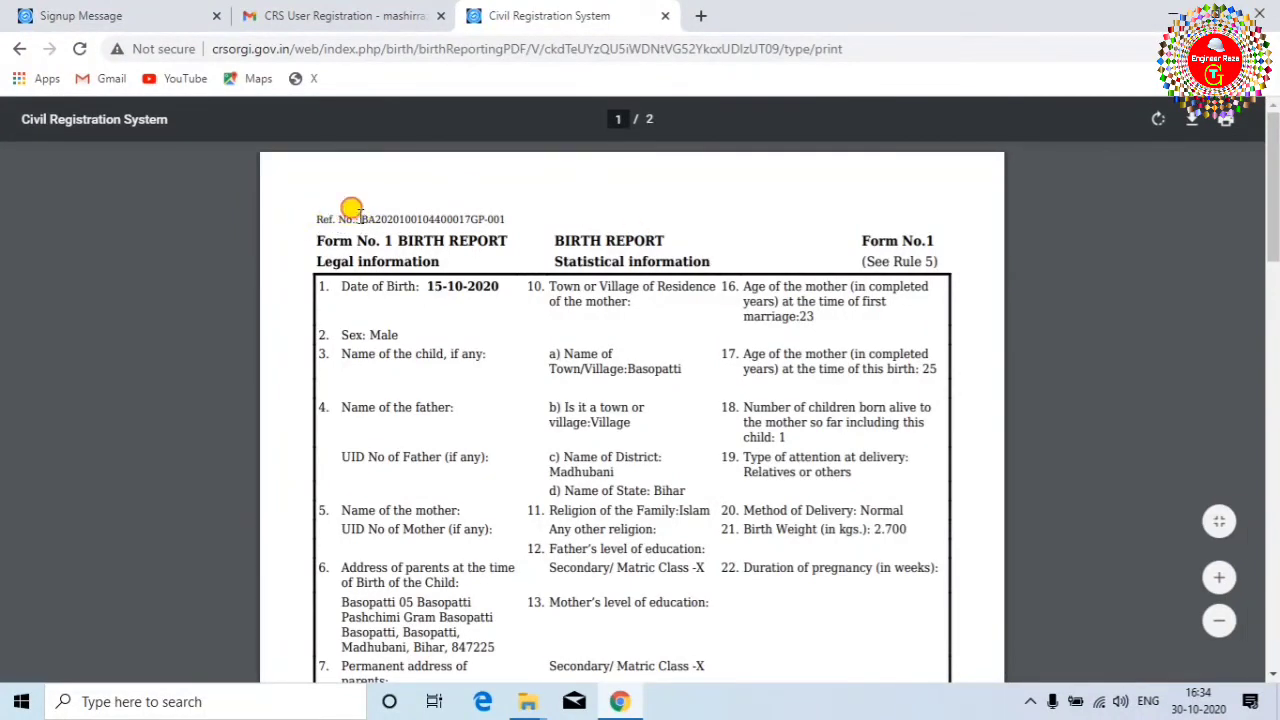
pyautogui.moveTo(360, 218); pyautogui.dragTo(508, 212)
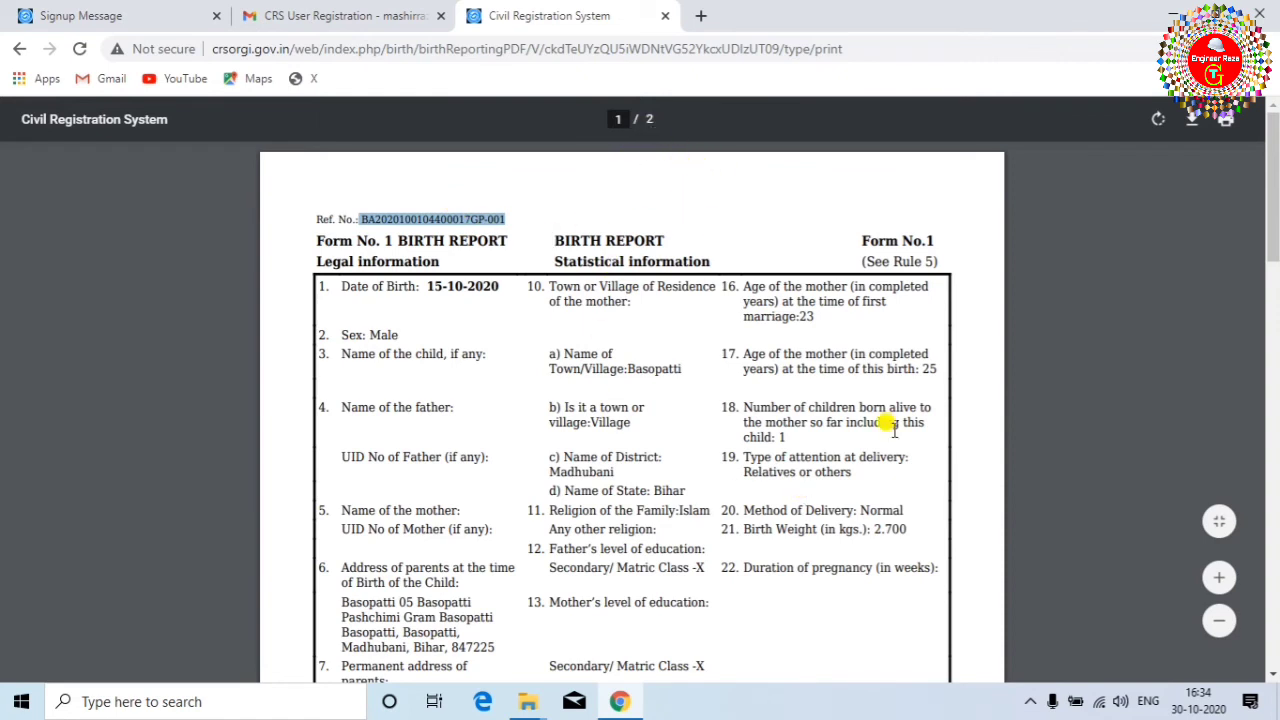
# Save the birth report PDF to the Desktop as bc and read its note on forwarding the signed printout
pyautogui.click(1193, 124)
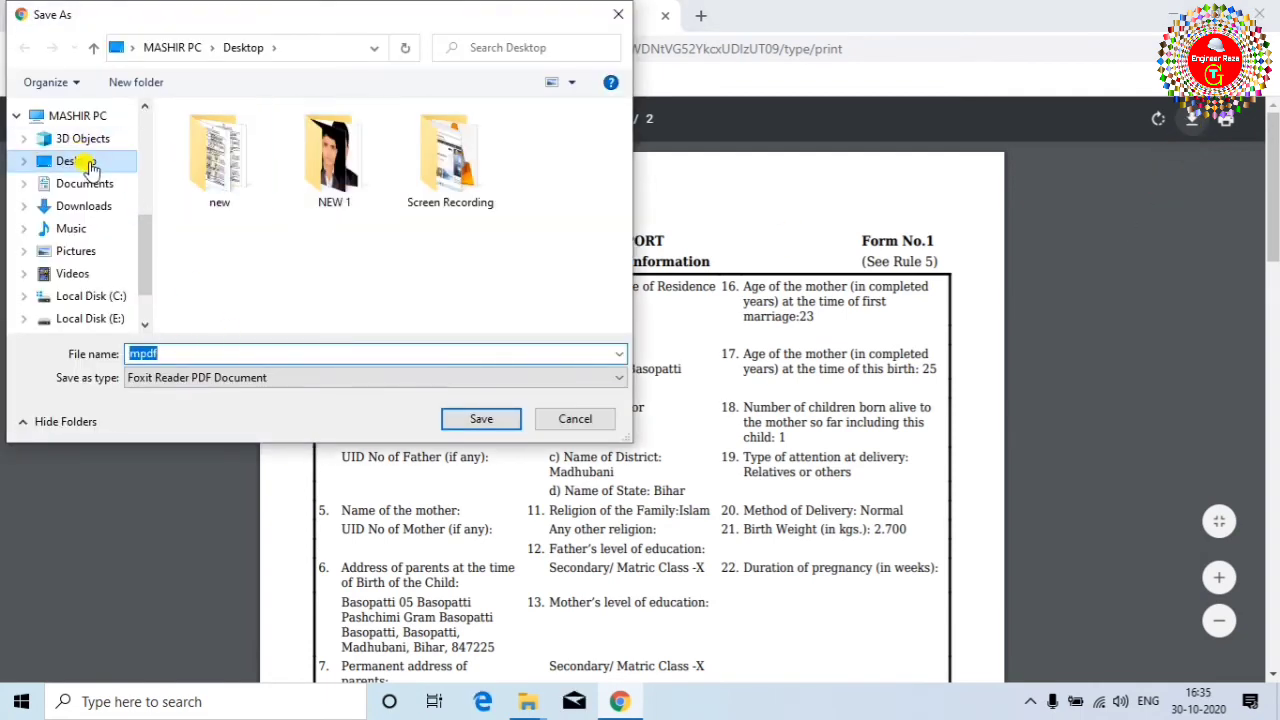
pyautogui.click(90, 167)
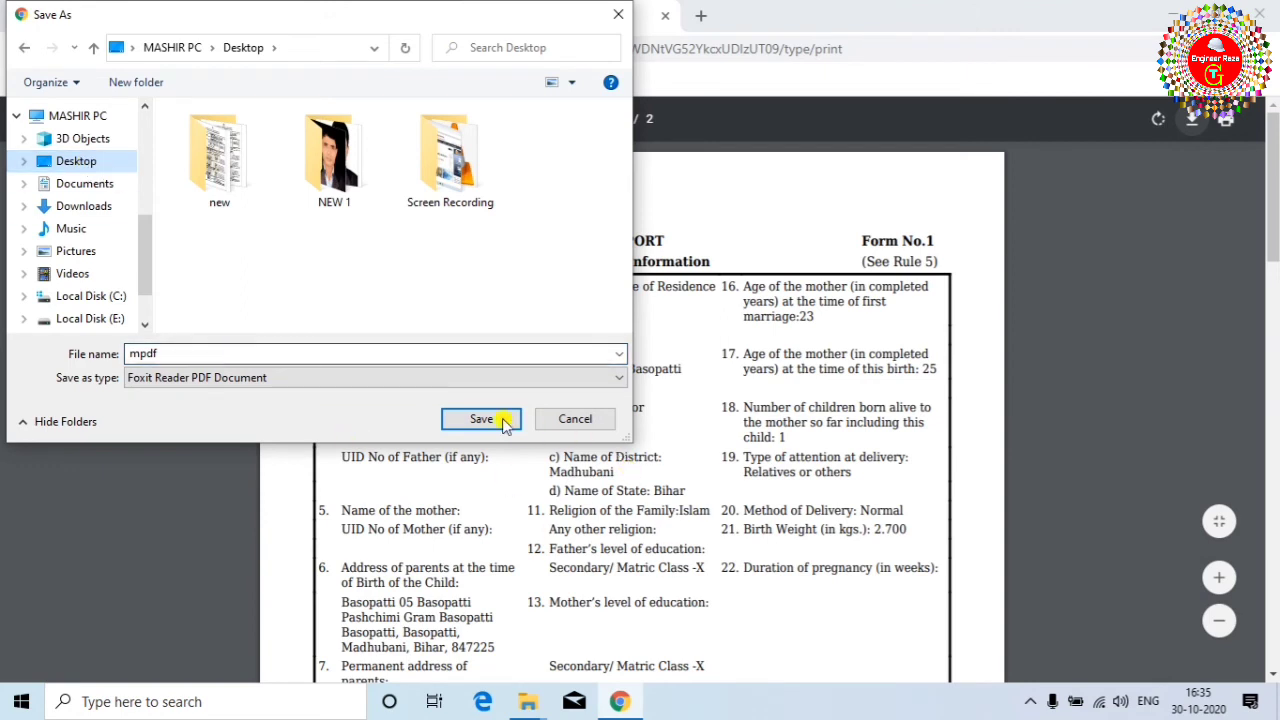
pyautogui.click(77, 356)
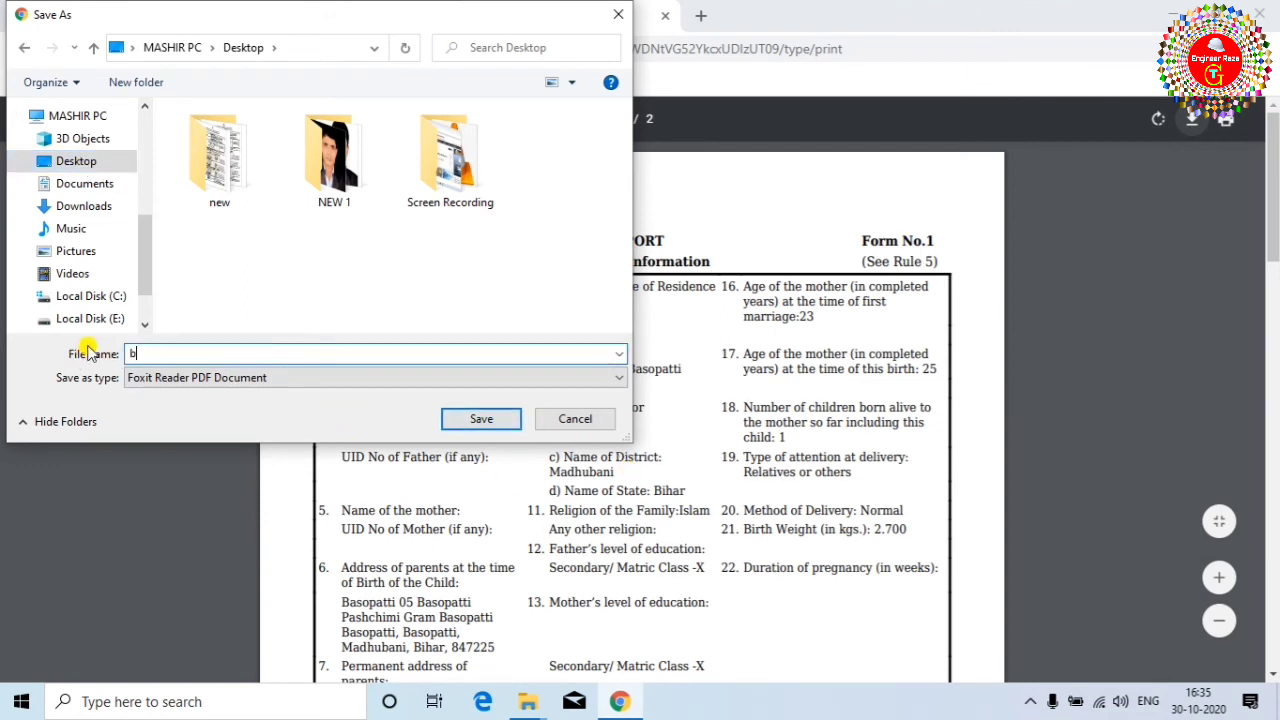
pyautogui.click(481, 420)
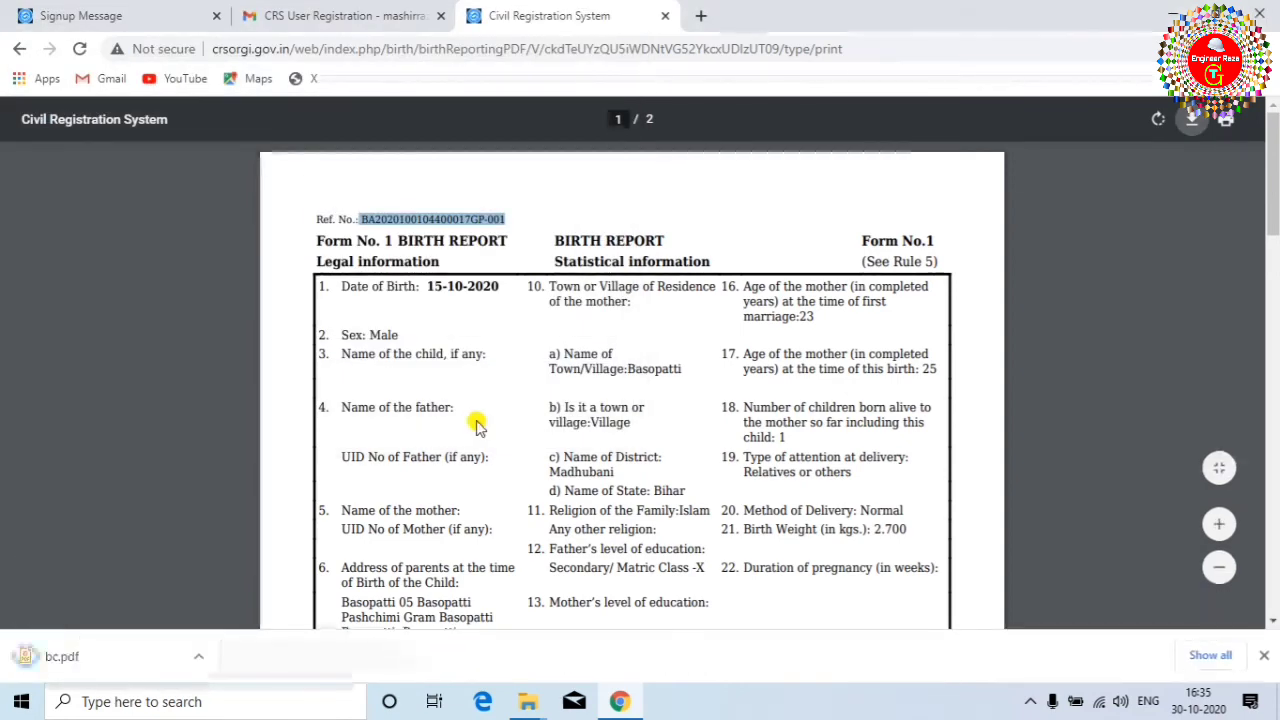
pyautogui.scroll(-10, 1025, 358)
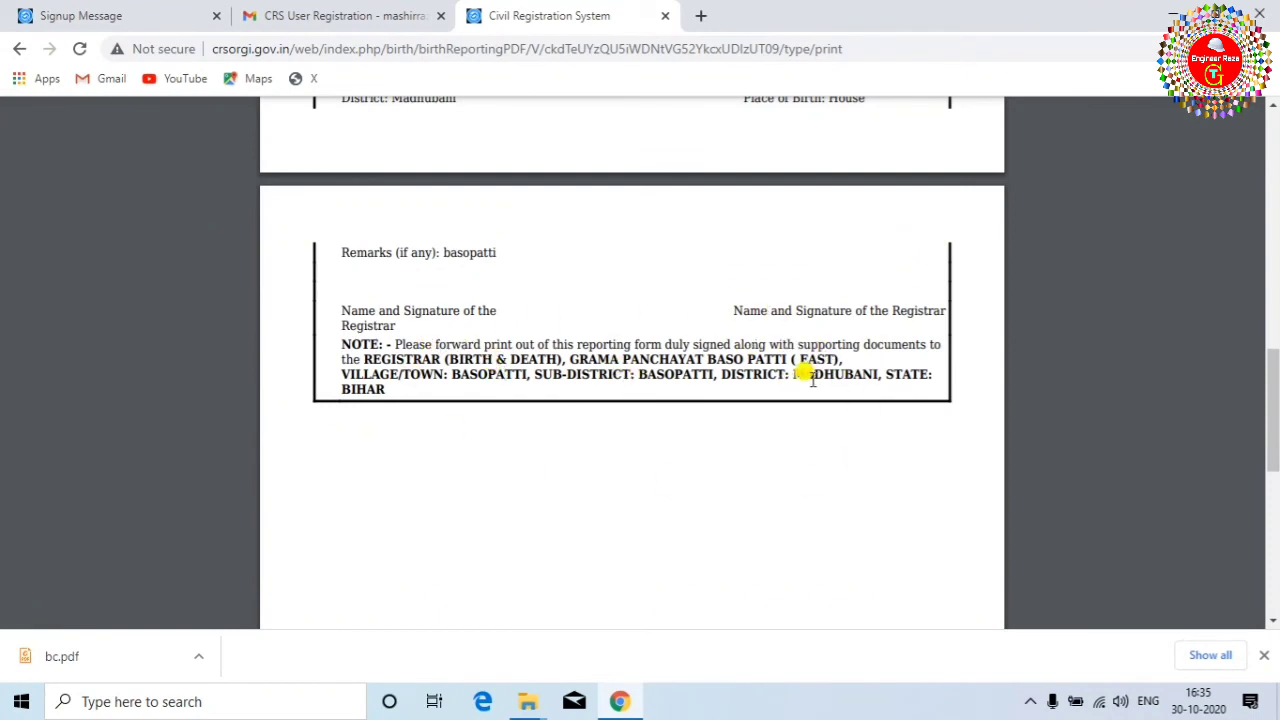
pyautogui.scroll(15, 951, 406)
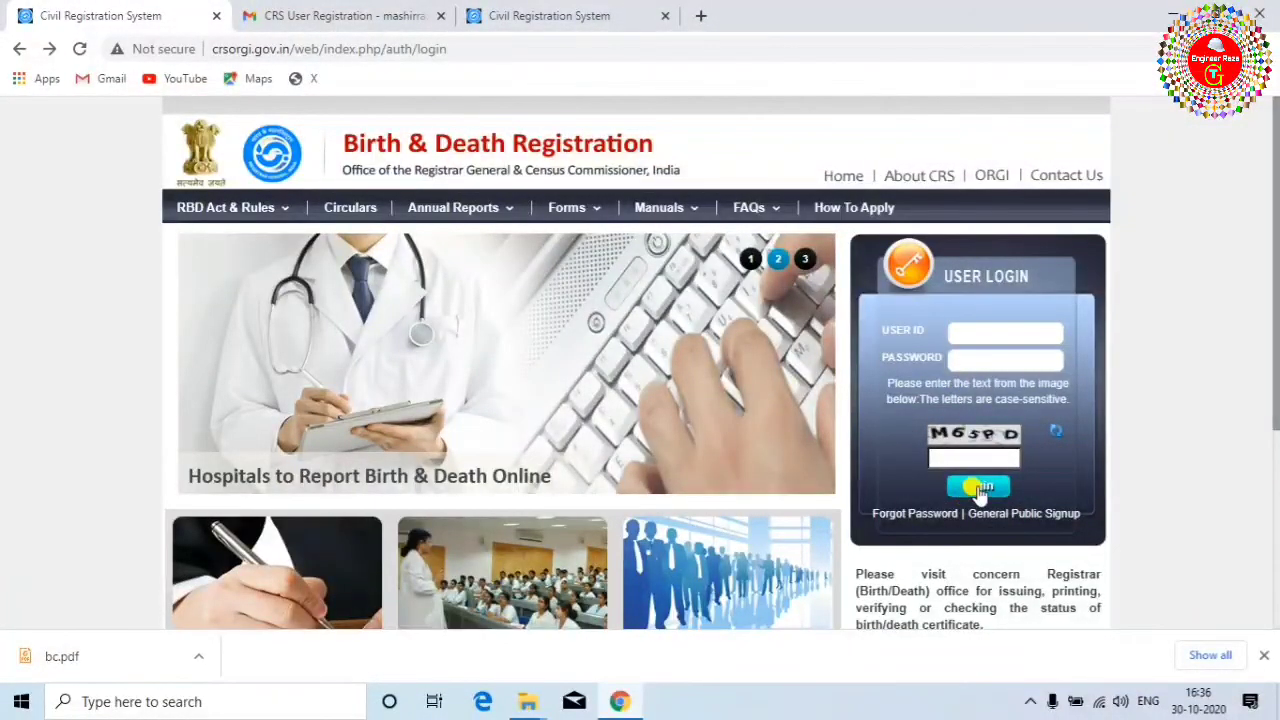
# Log in to the Birth & Death Registration portal and open the list of birth applications under submission
pyautogui.click(980, 487)
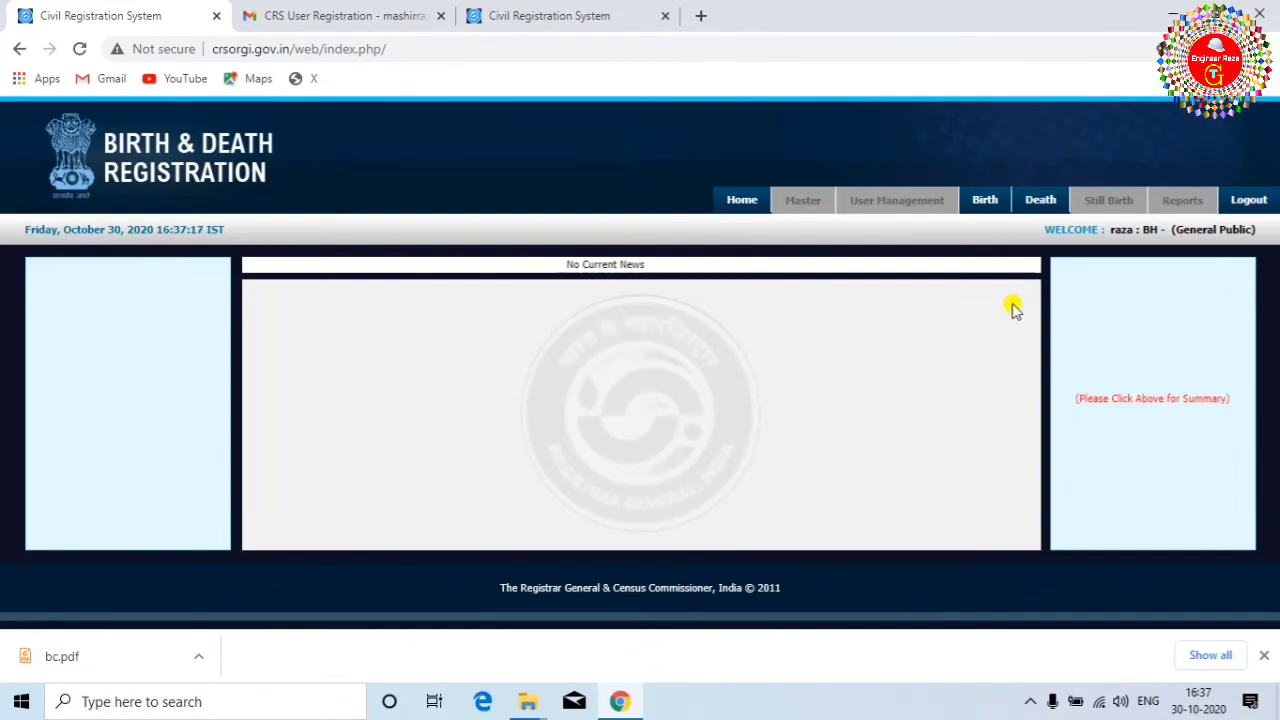
pyautogui.moveTo(971, 200)
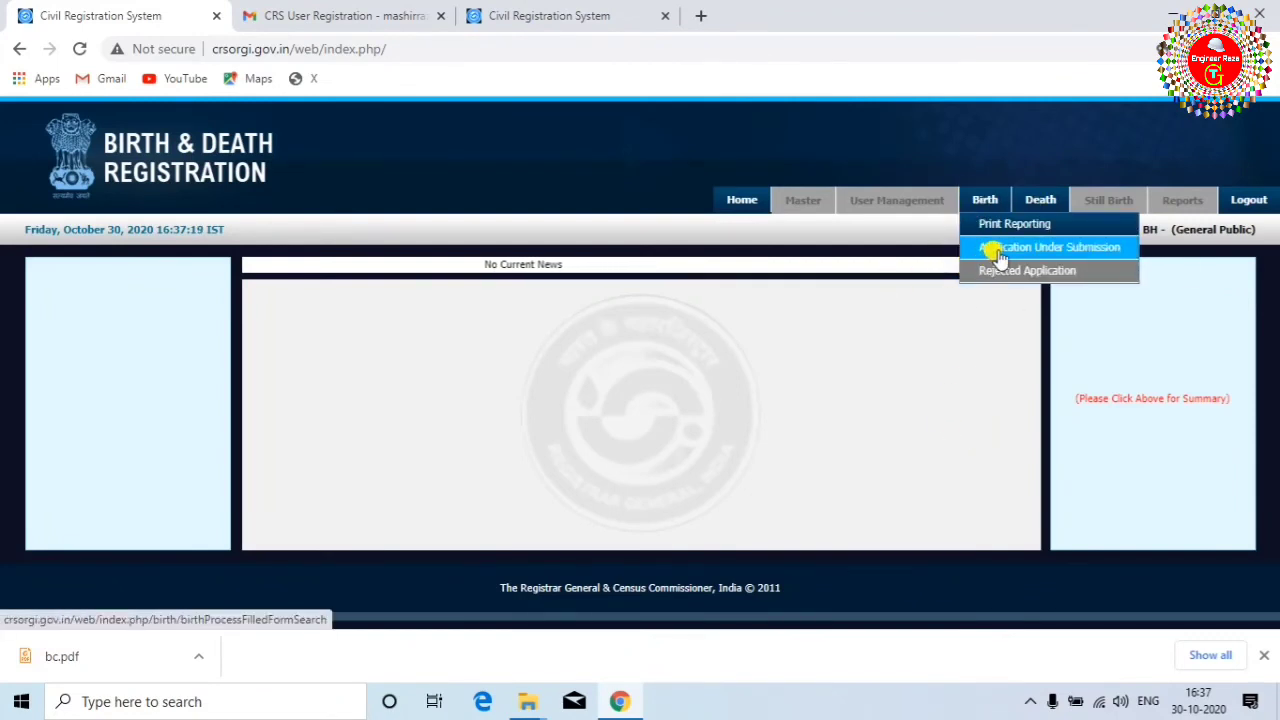
pyautogui.click(1060, 257)
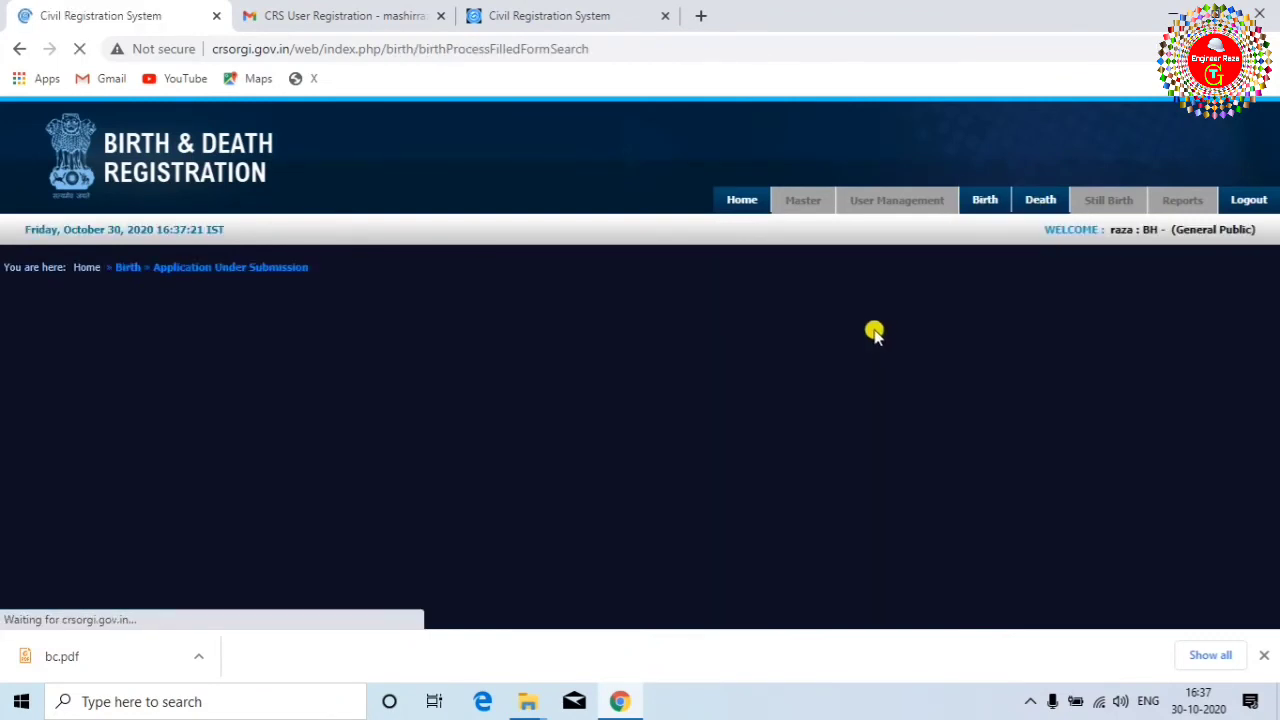
pyautogui.scroll(-2, 840, 408)
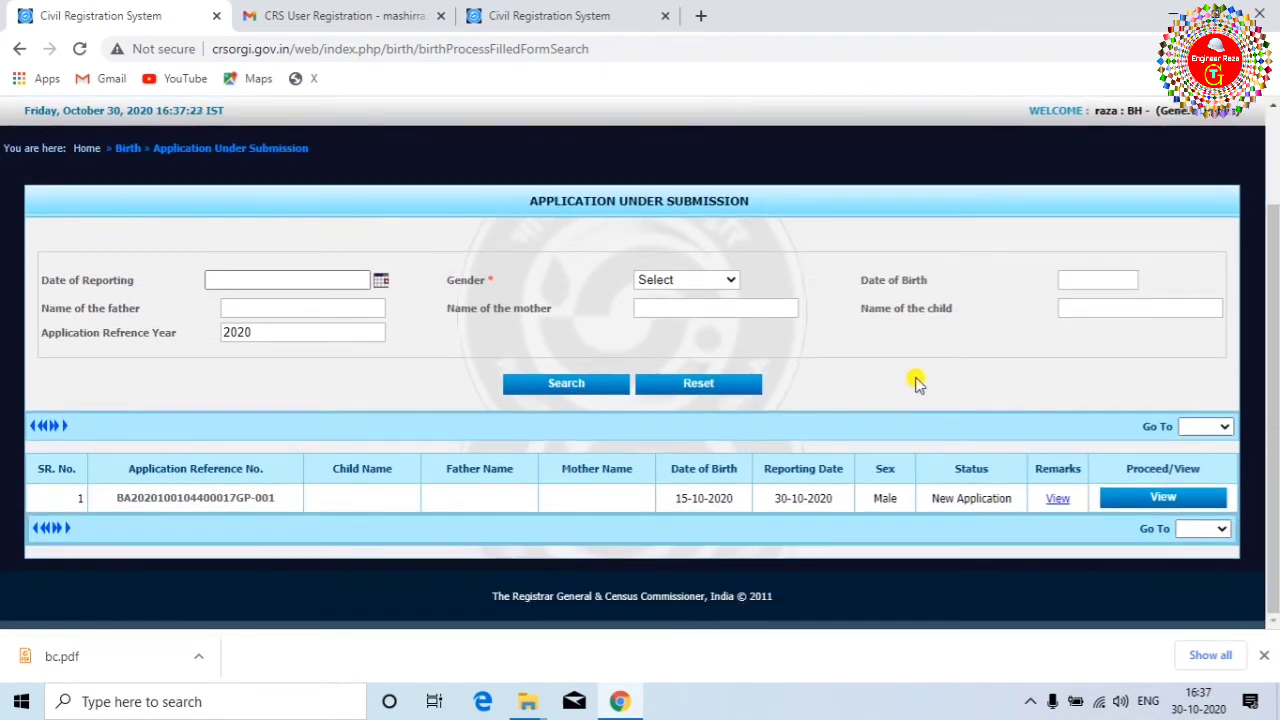